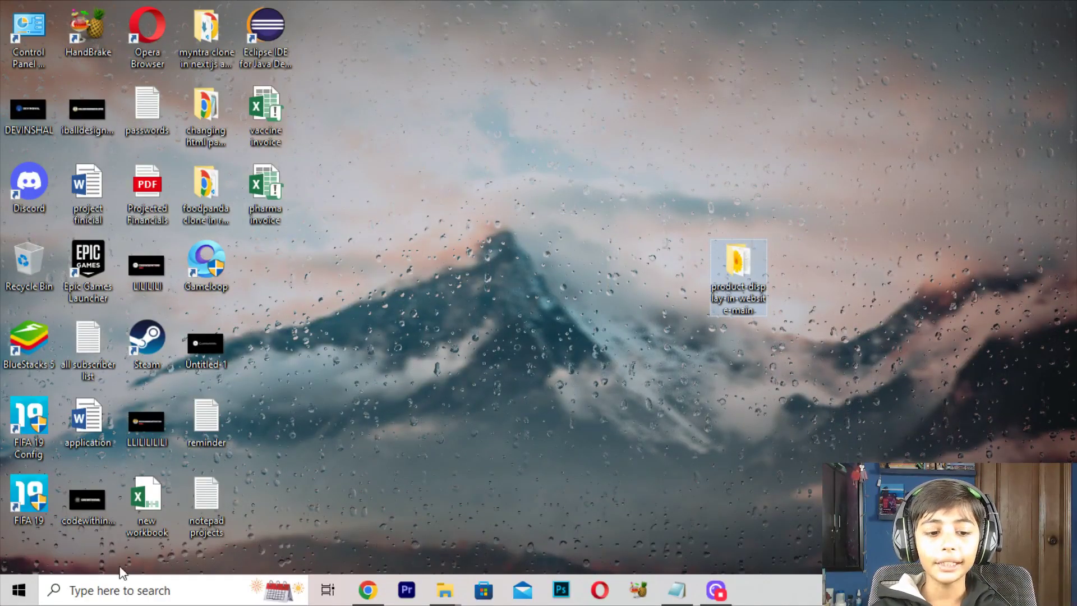
- Launch Adobe After Effects CC 2018 by searching 'after' in the Windows taskbar search
left_click(97, 596)
type("af")
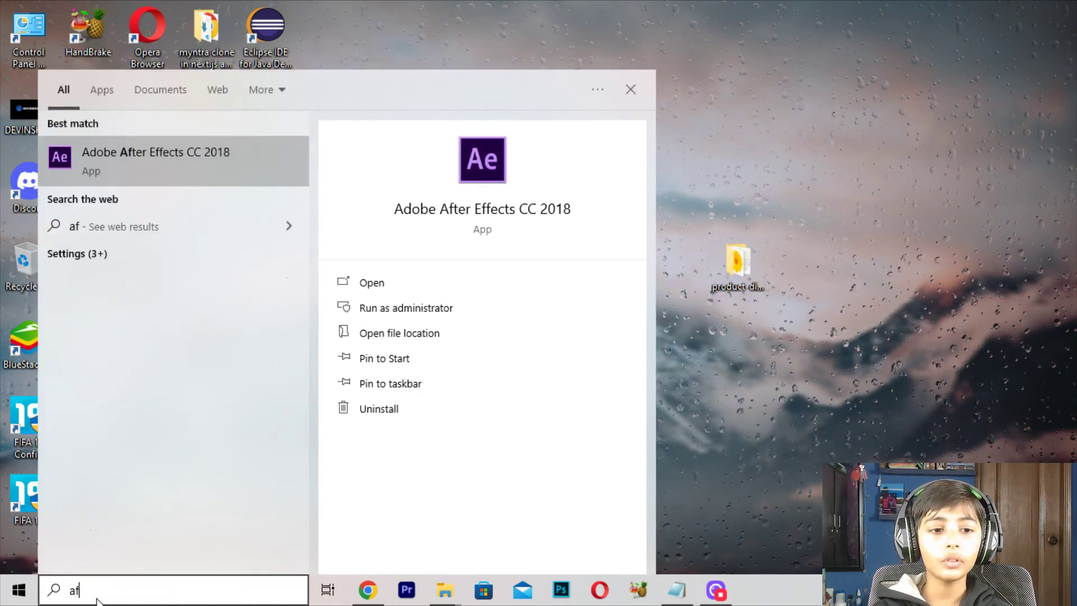
type("ter")
key("Return")
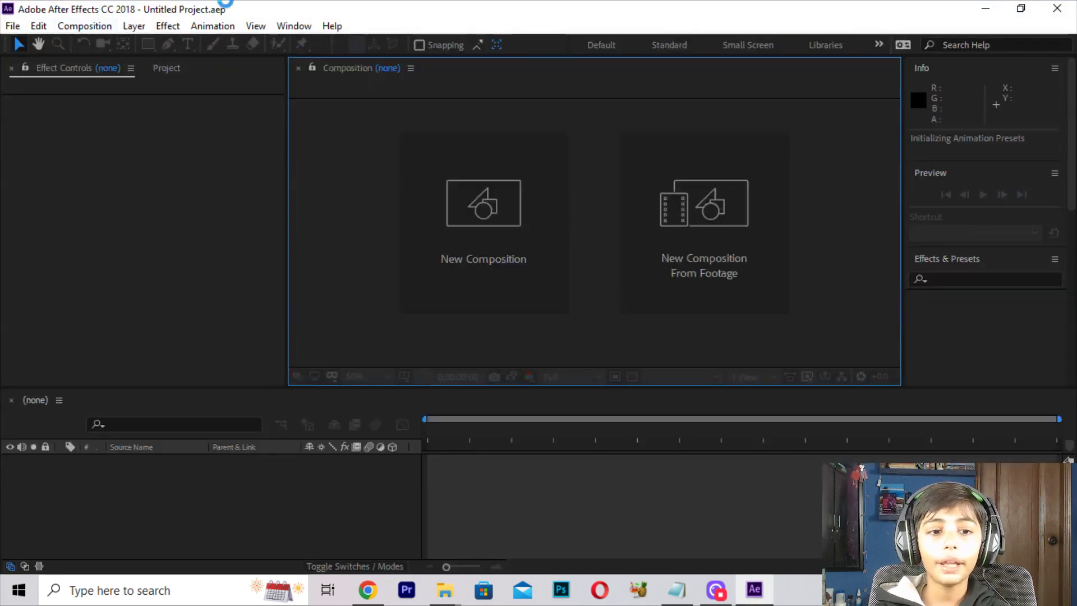
- Dismiss the disk cache warning and Get Started window, then start a new composition from the Project panel
left_click(671, 359)
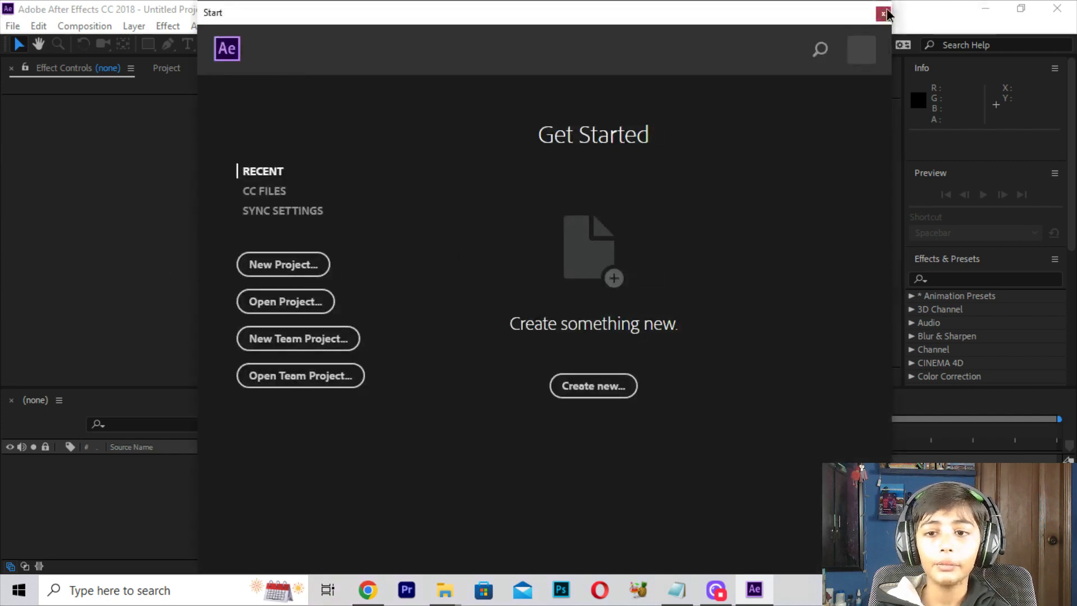
left_click(882, 14)
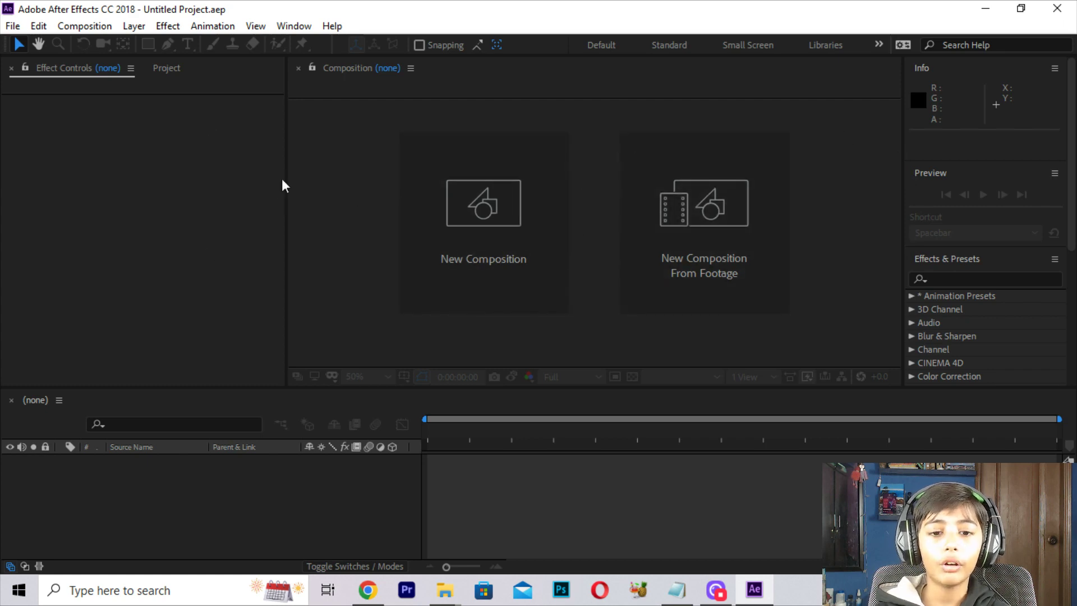
left_click(11, 27)
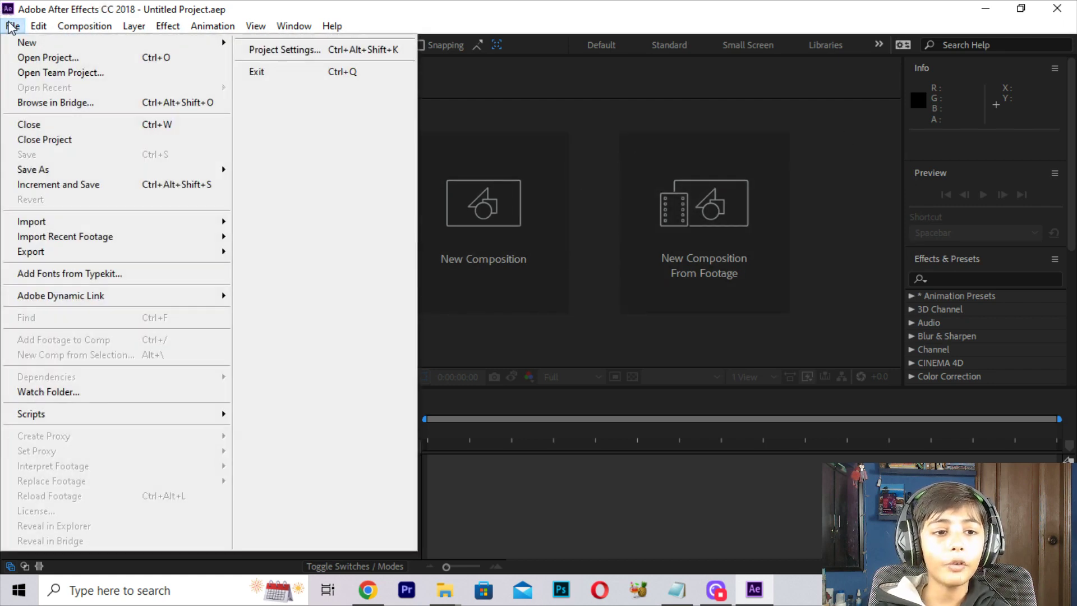
mouse_move(95, 43)
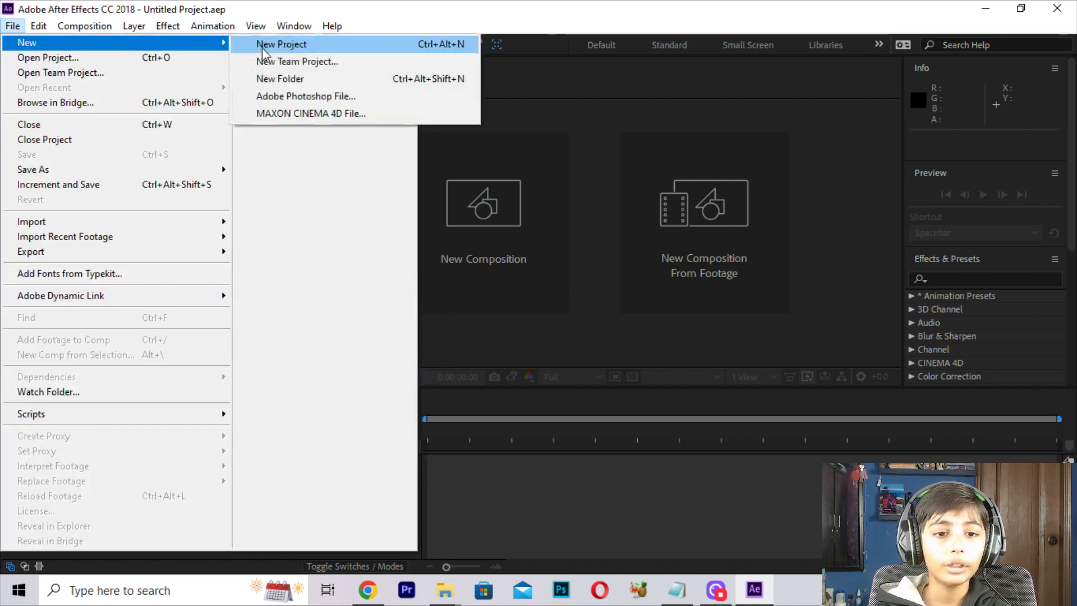
left_click(724, 390)
left_click(154, 68)
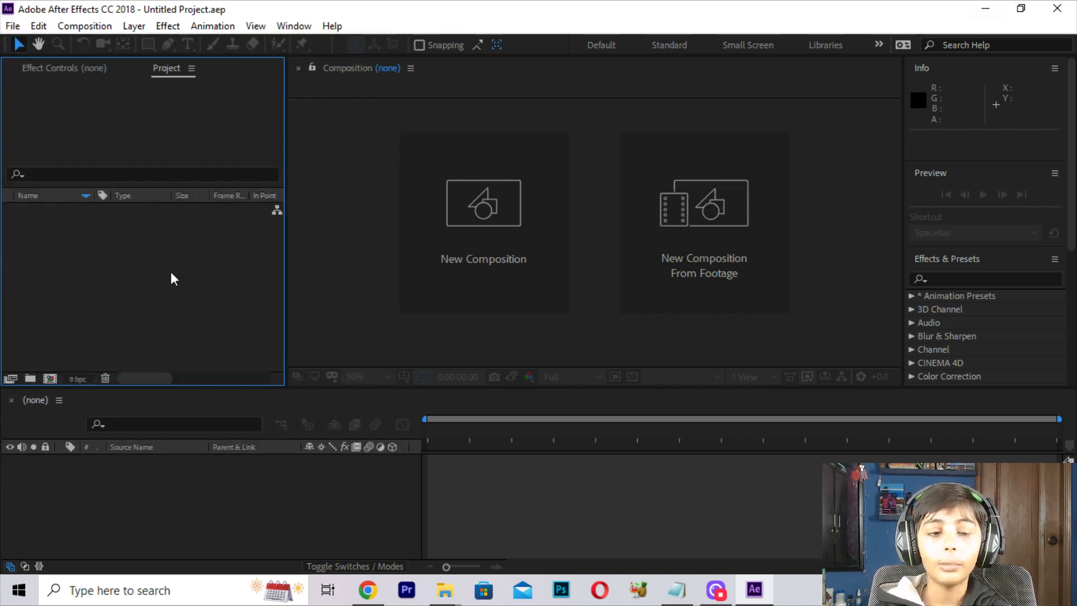
left_click(50, 379)
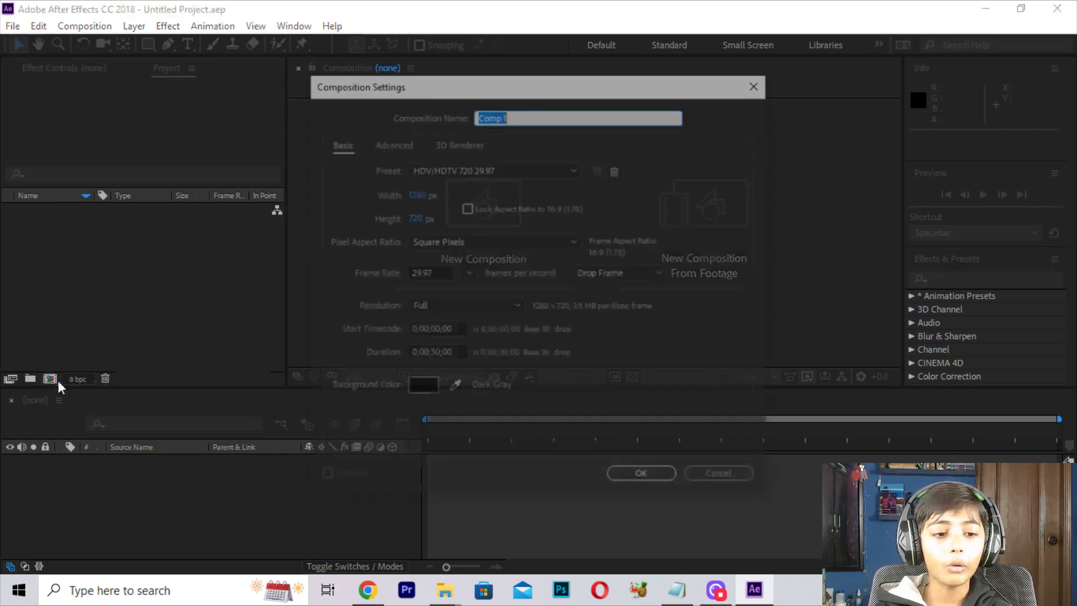
- Reopen Composition Settings and name the new composition First Class
left_click(739, 478)
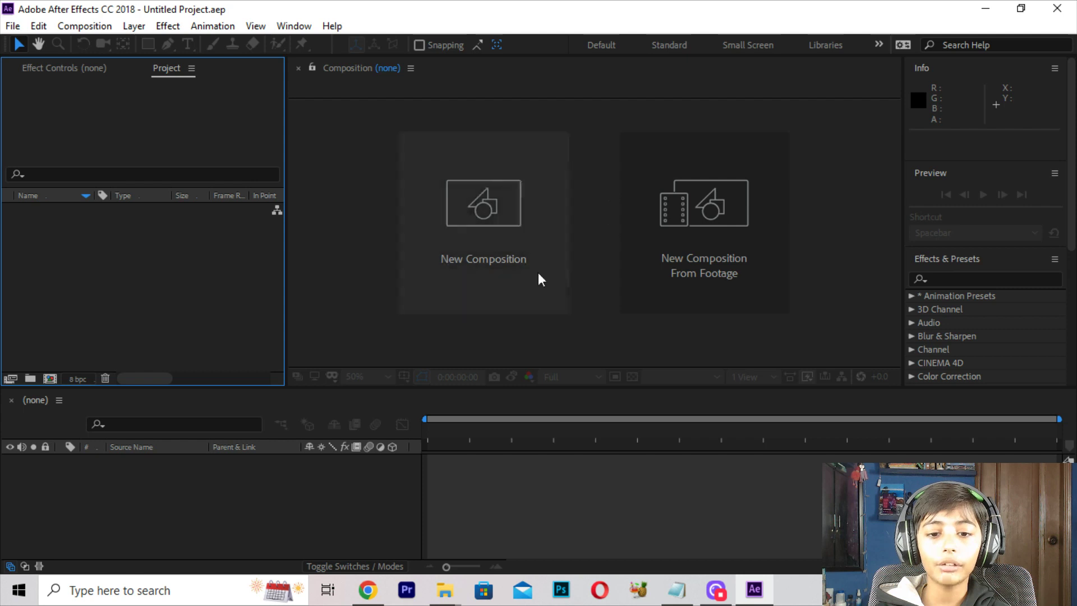
left_click(526, 240)
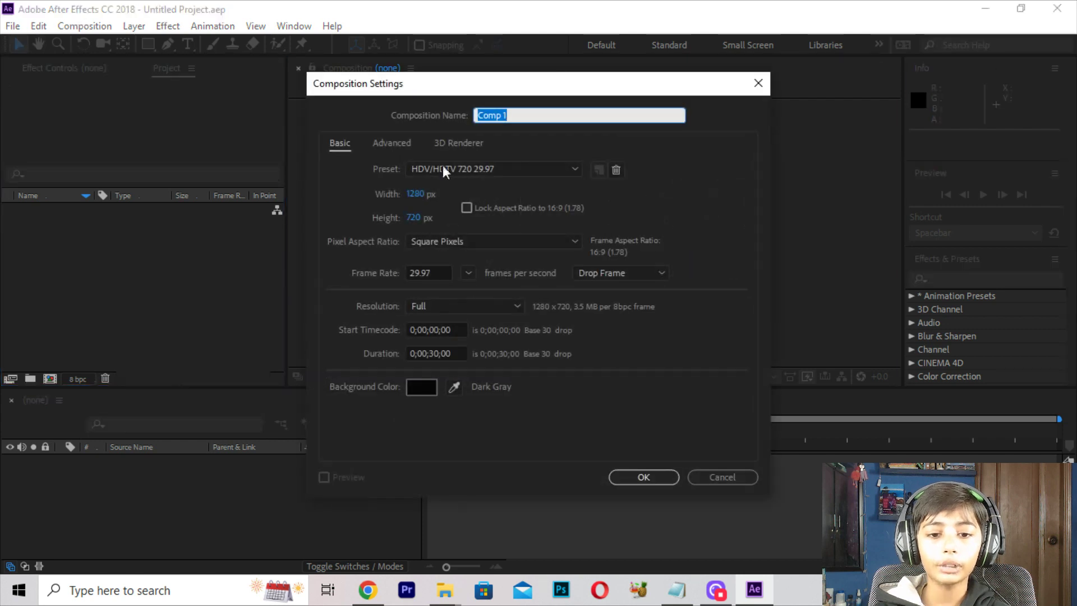
left_click(567, 137)
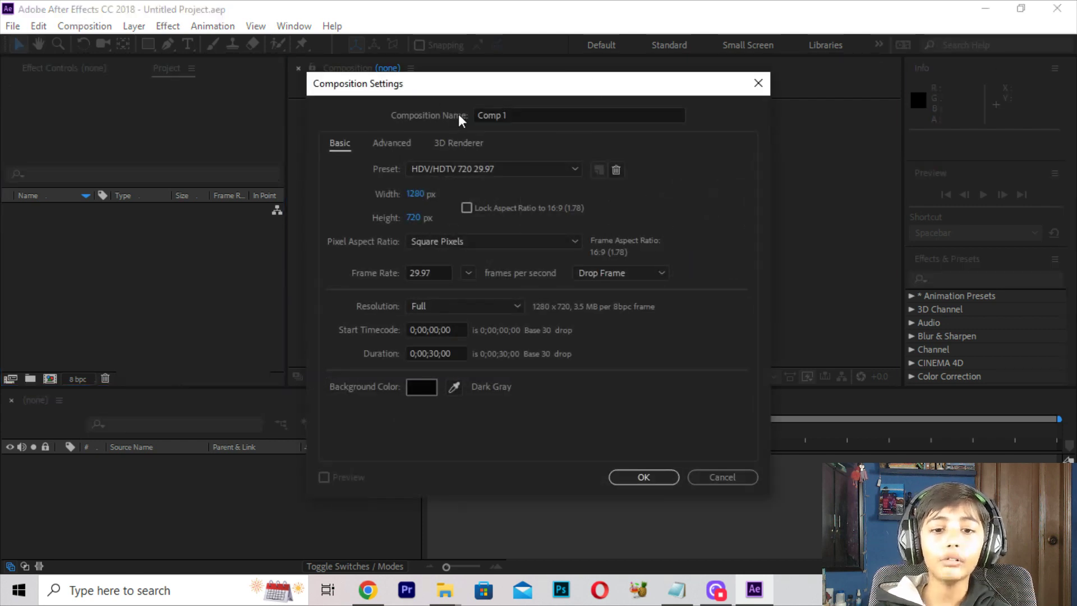
left_click(529, 114)
type("First Class")
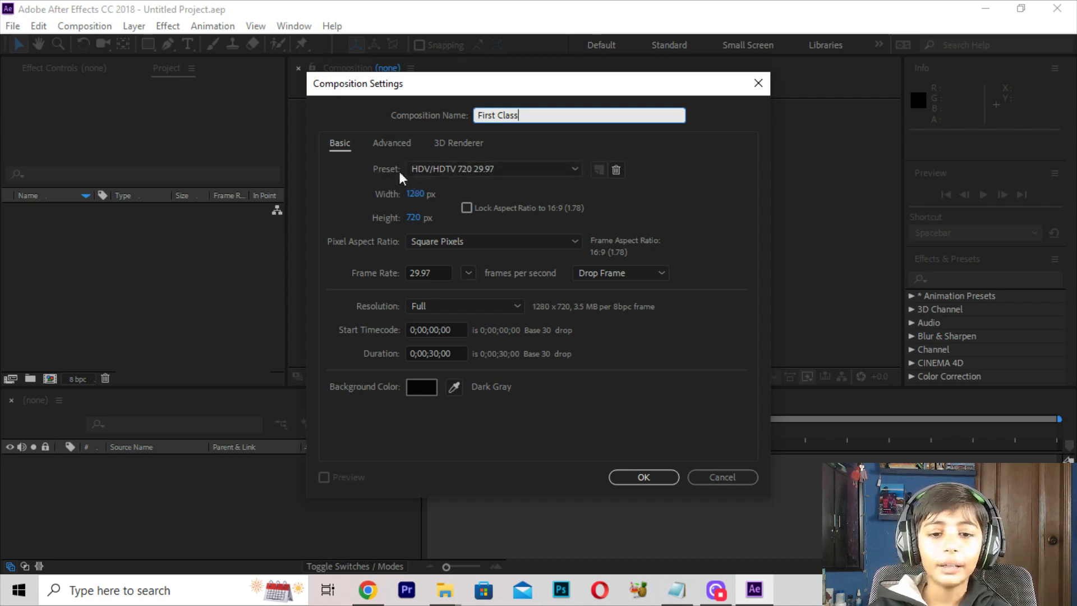
- Keep the HDV/HDTV 720 preset and Square Pixels, set 25 fps and Half resolution, and create it
left_click(470, 170)
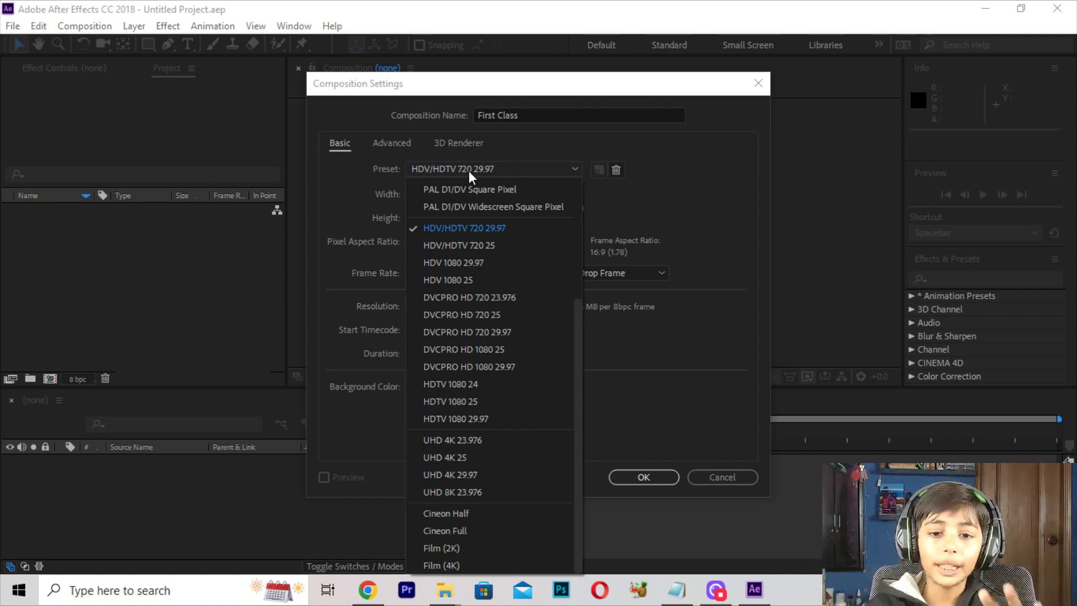
left_click(469, 170)
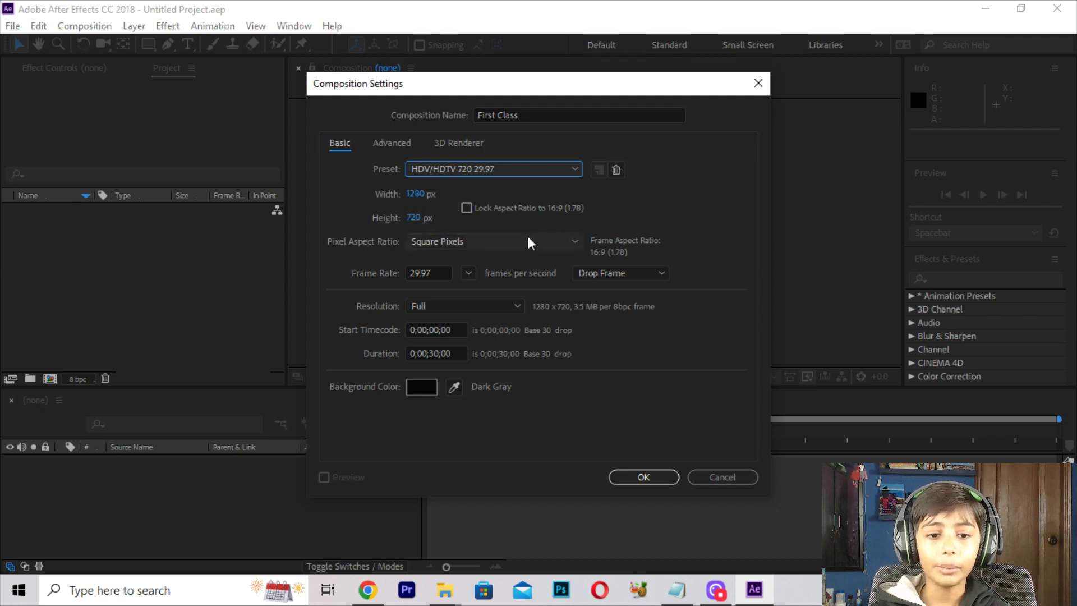
left_click(416, 243)
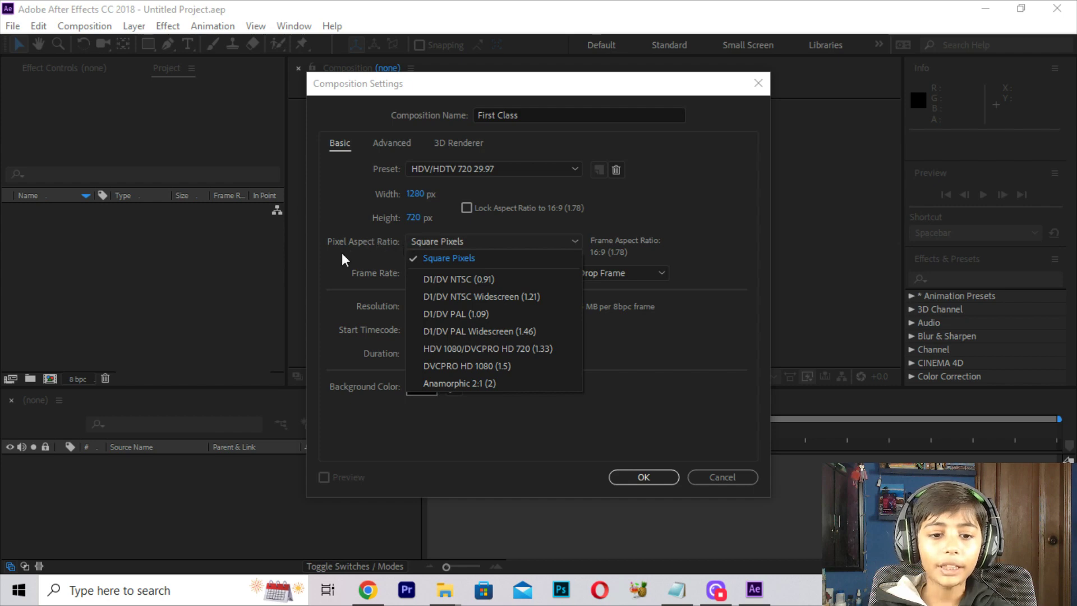
left_click(406, 245)
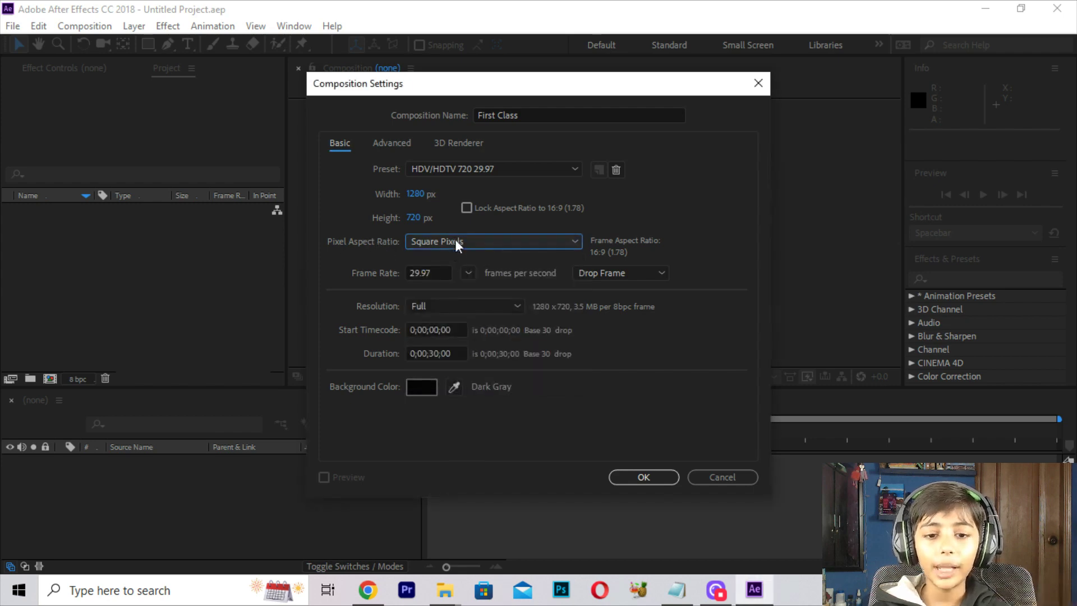
left_click(435, 274)
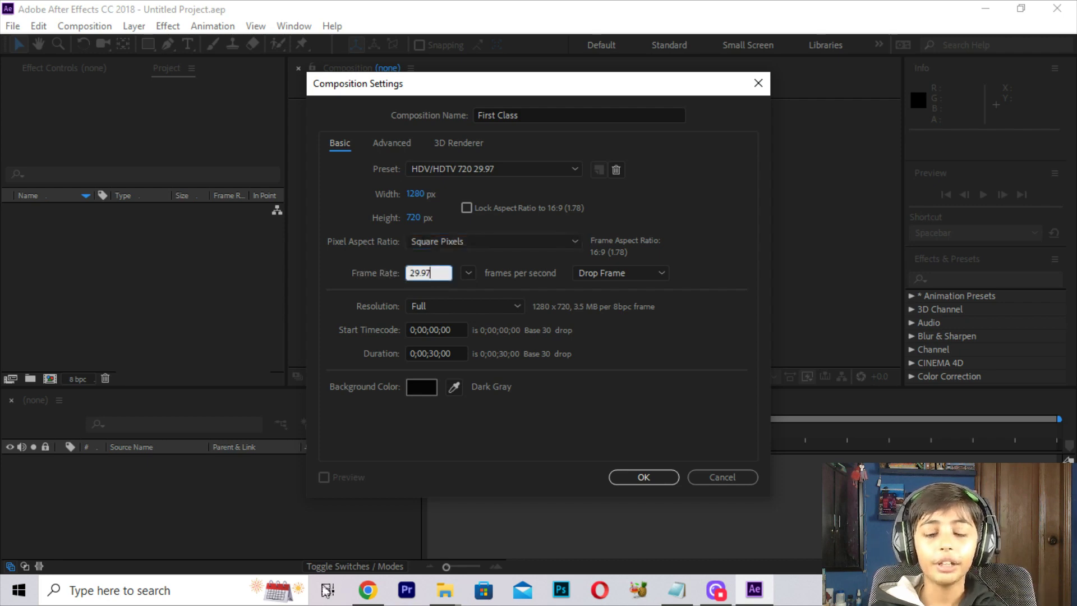
left_click(468, 273)
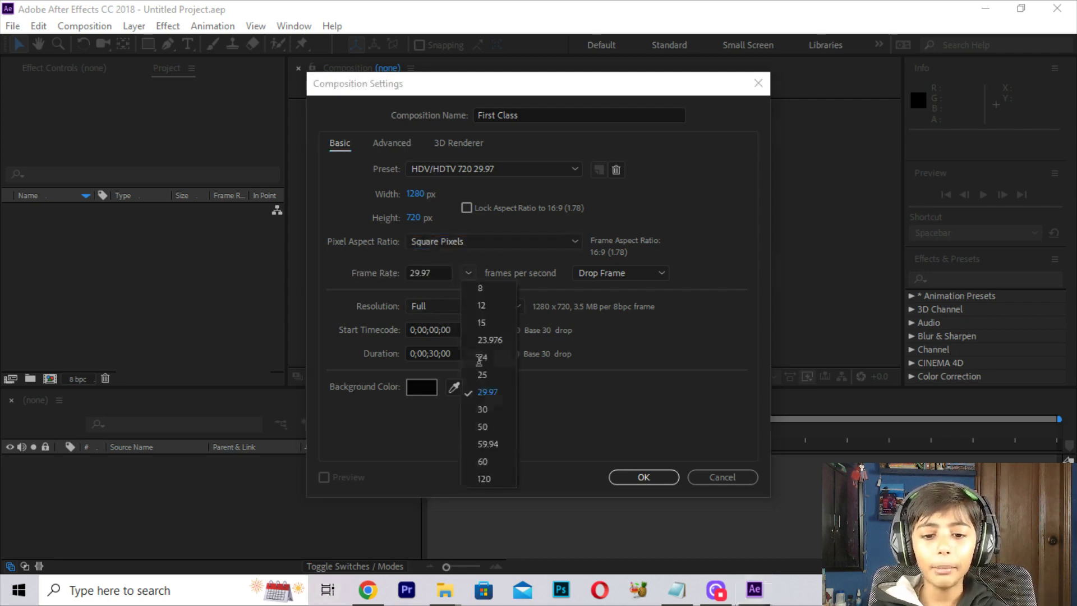
left_click(482, 374)
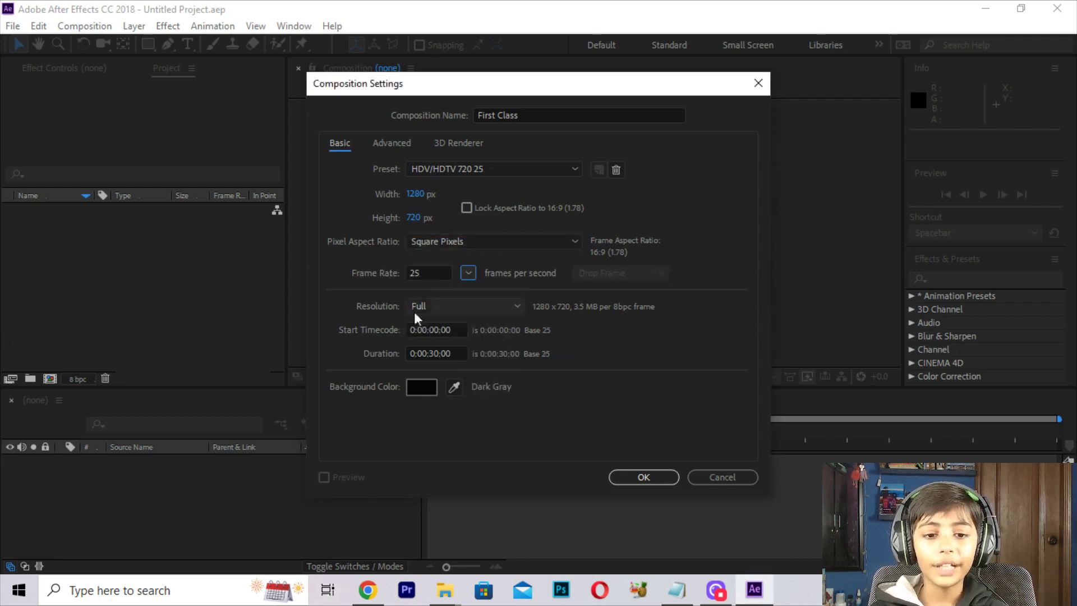
left_click(429, 304)
left_click(427, 339)
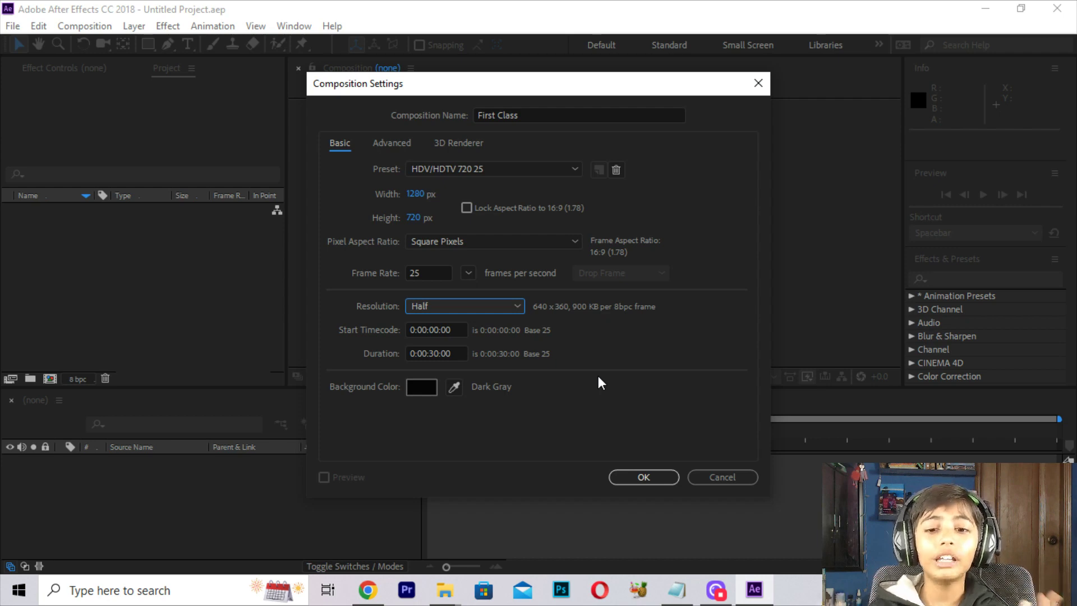
left_click(624, 477)
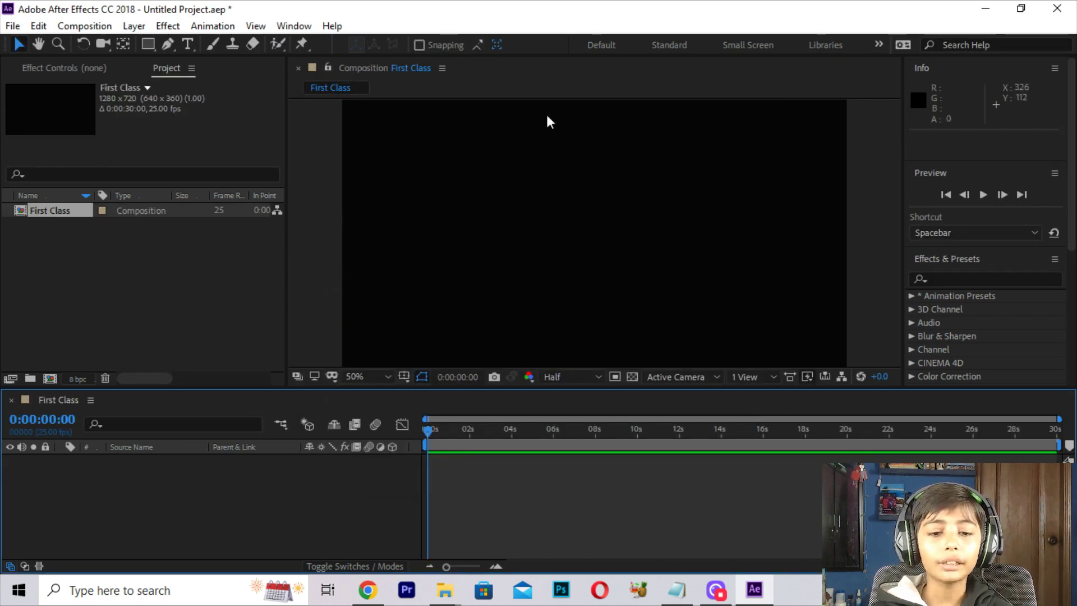
left_click(16, 26)
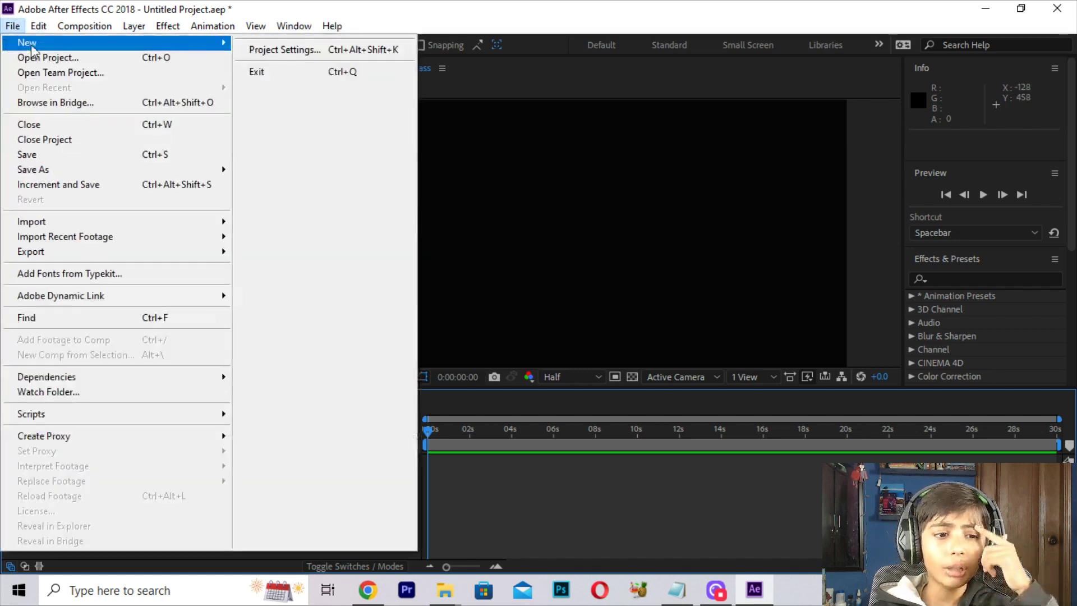
mouse_move(225, 43)
left_click(275, 44)
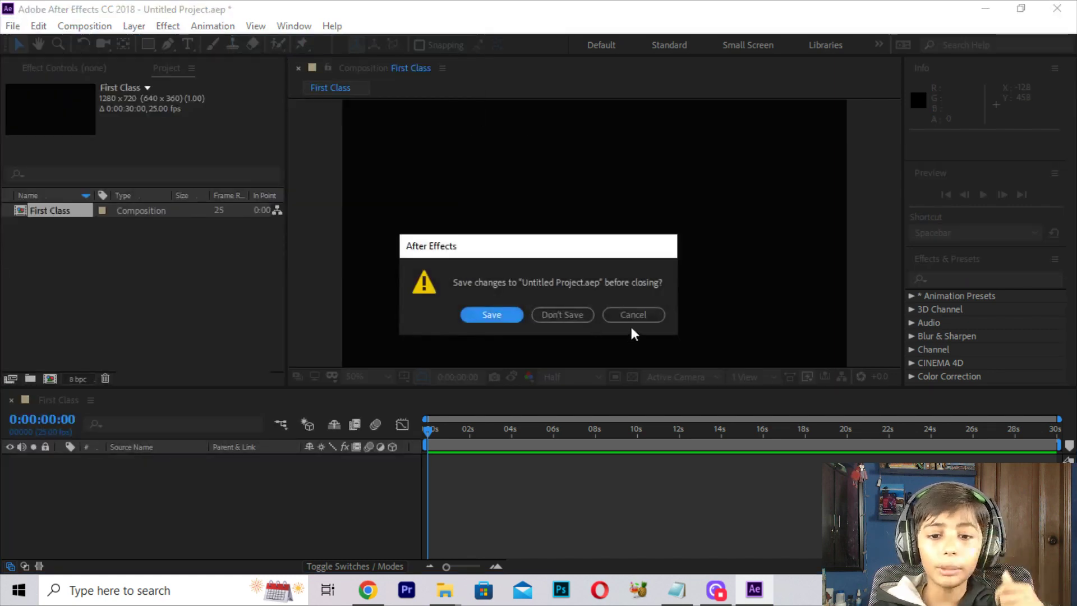
left_click(534, 313)
left_click(50, 378)
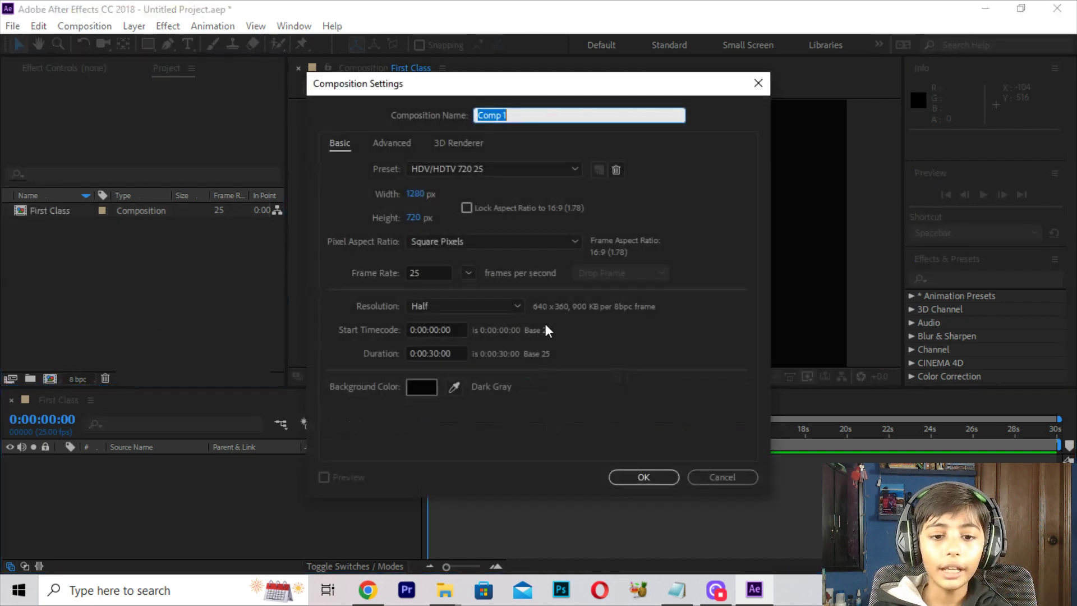
left_click(422, 387)
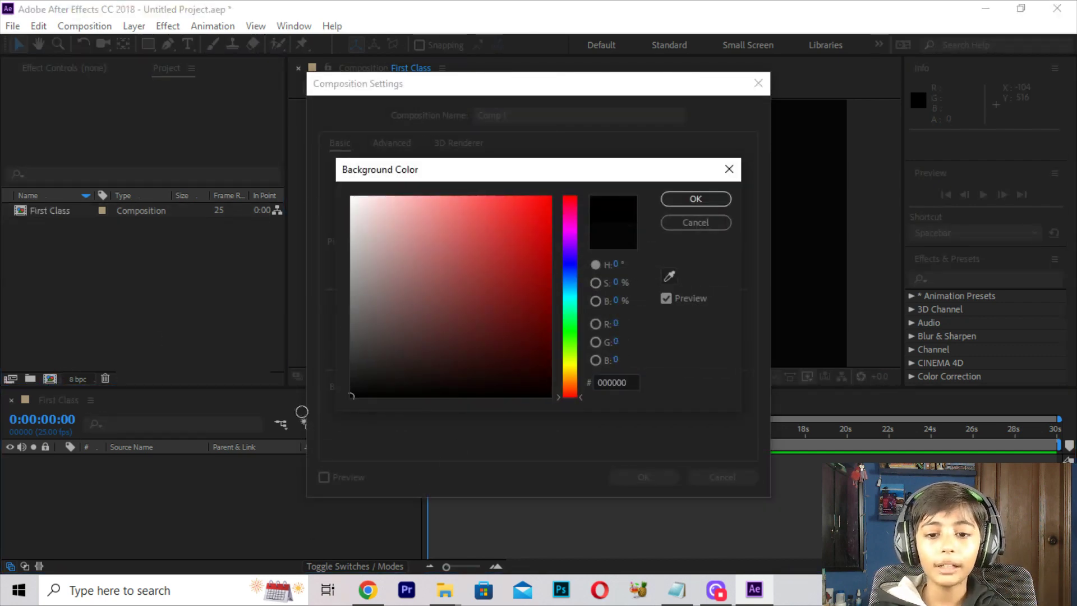
left_click(696, 199)
left_click(723, 477)
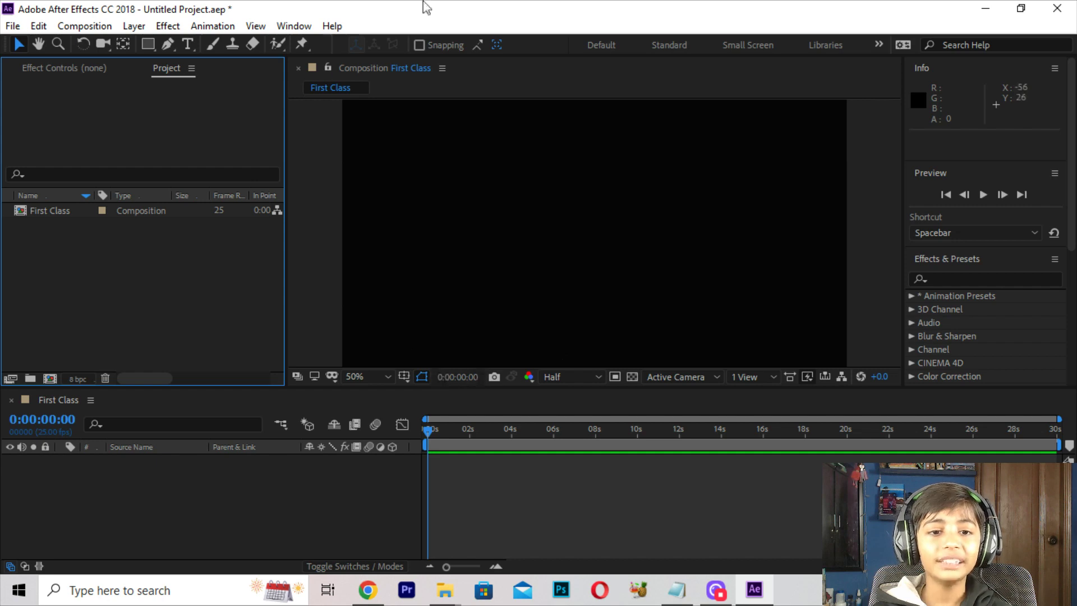
double_click(90, 264)
left_click(469, 498)
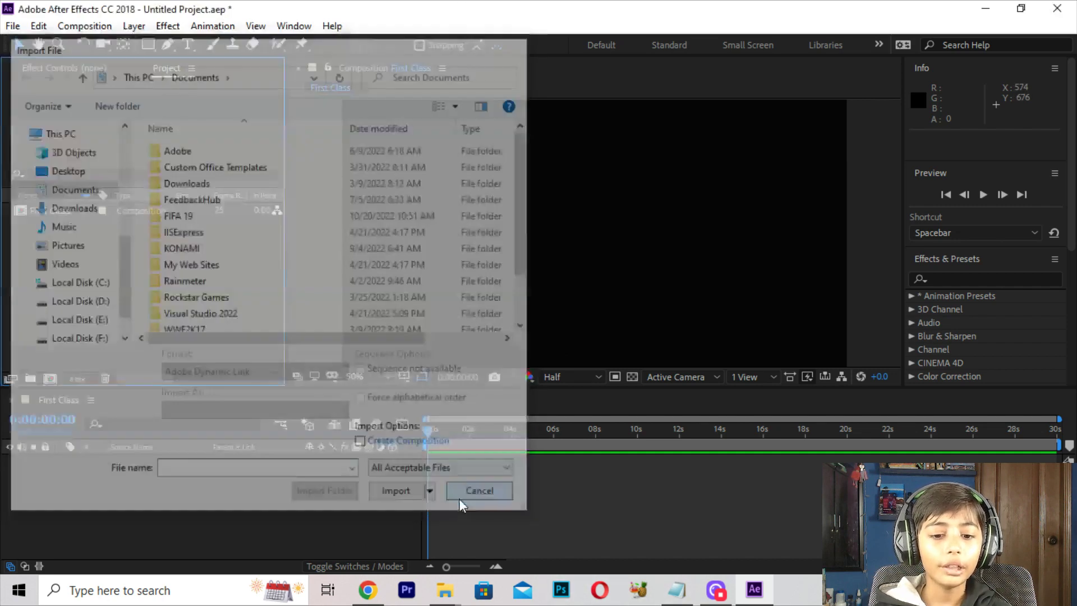
right_click(176, 300)
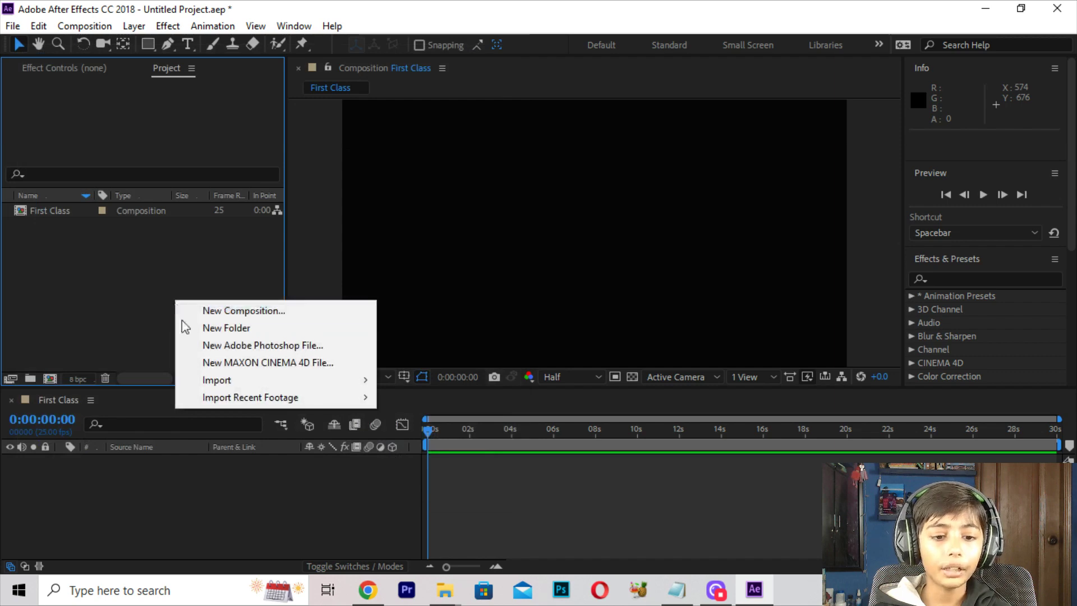
mouse_move(254, 385)
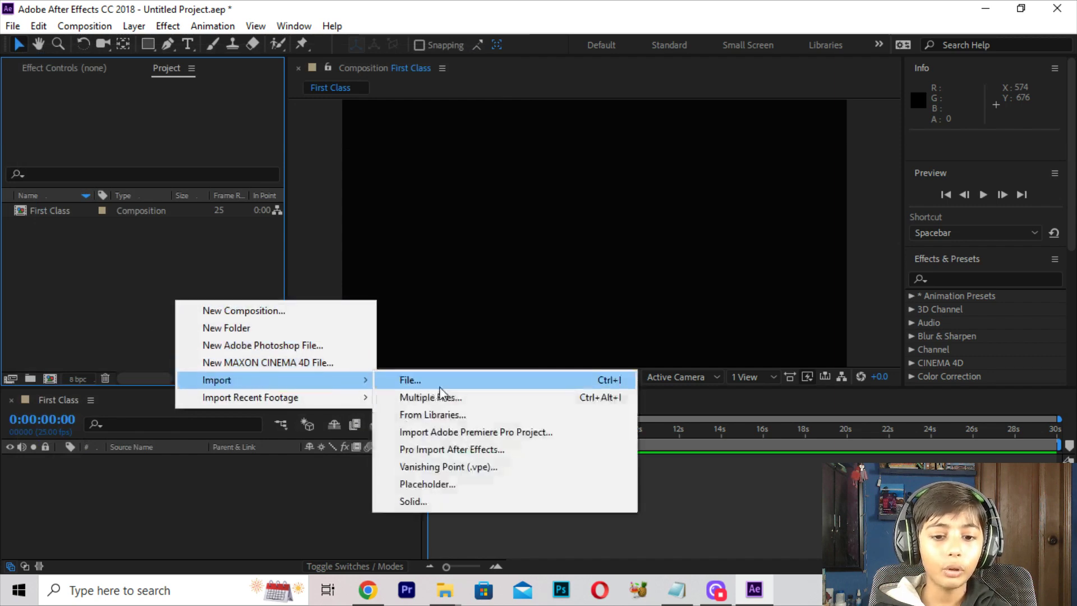
left_click(463, 382)
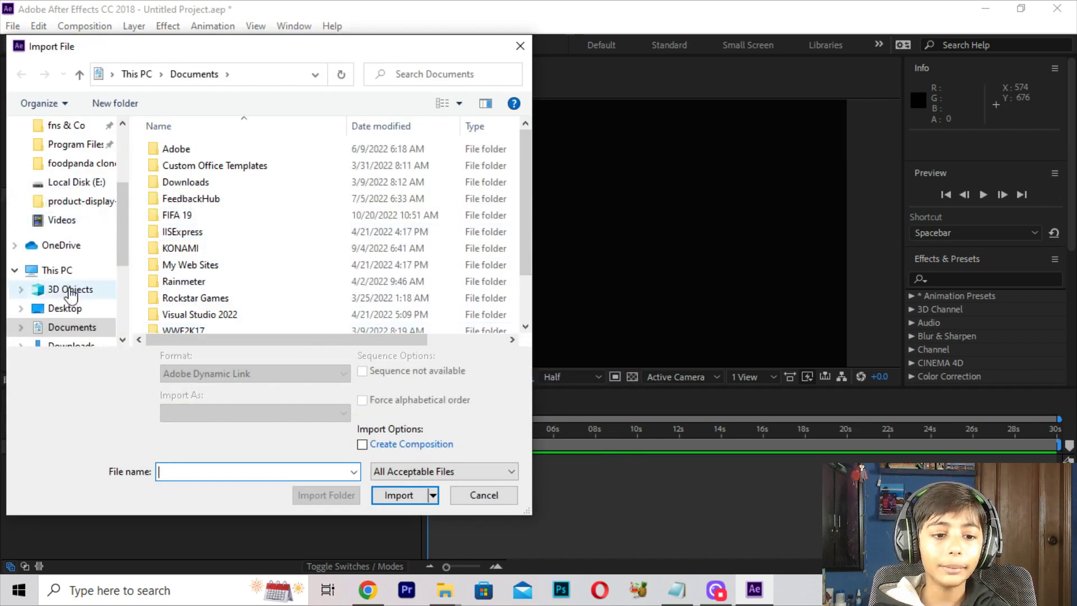
left_click(89, 306)
double_click(455, 167)
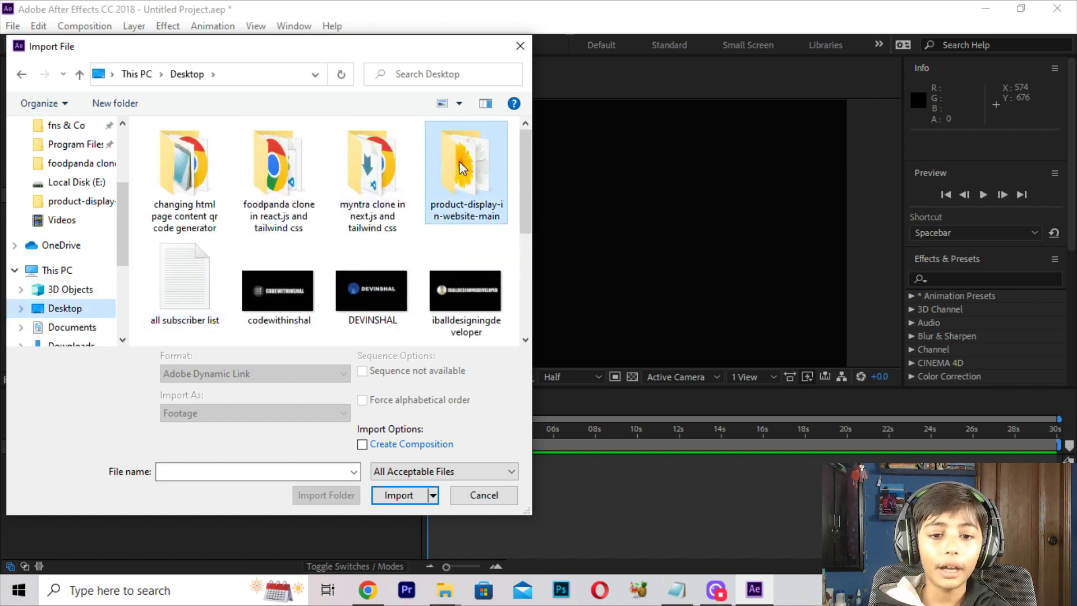
left_click(382, 165)
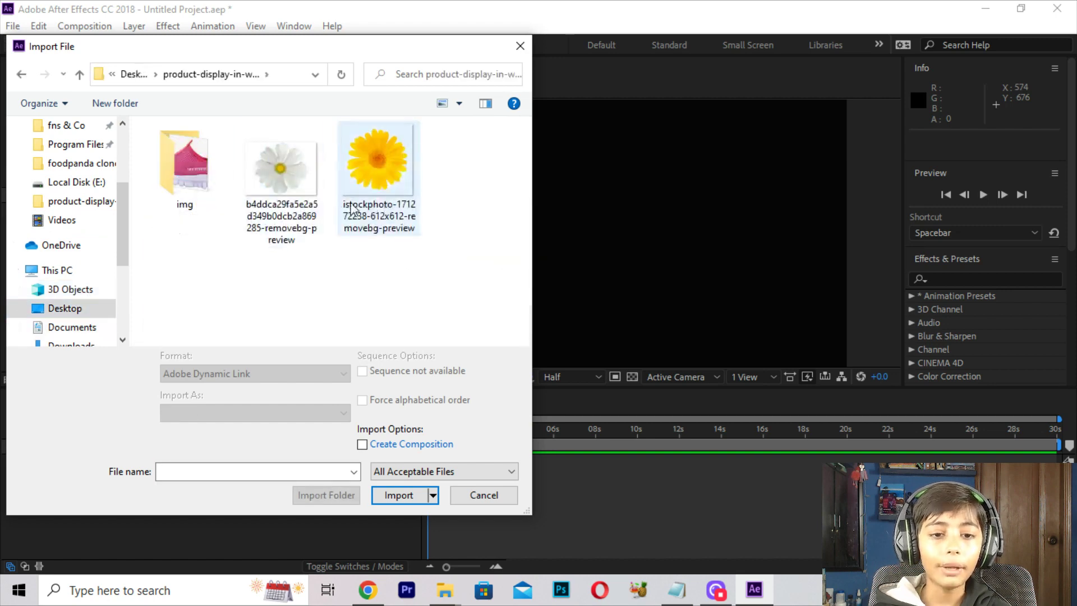
double_click(379, 160)
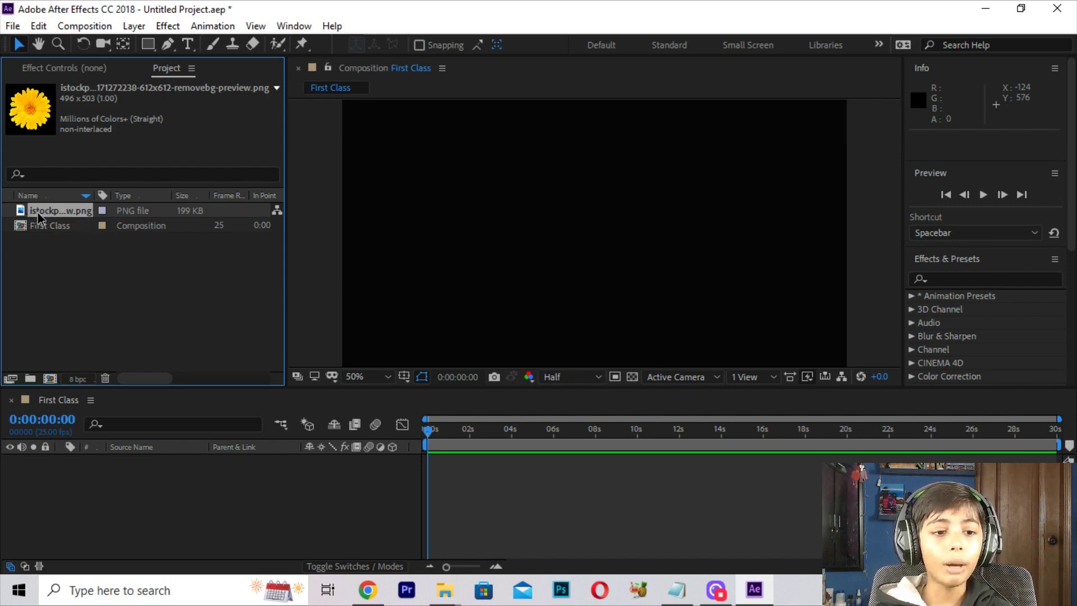
- Drop the flower PNG into the First Class viewer as layer 1 and expand its Transform properties
mouse_move(36, 211)
left_mouse_down()
mouse_move(440, 130)
mouse_move(581, 230)
mouse_move(102, 268)
left_mouse_up()
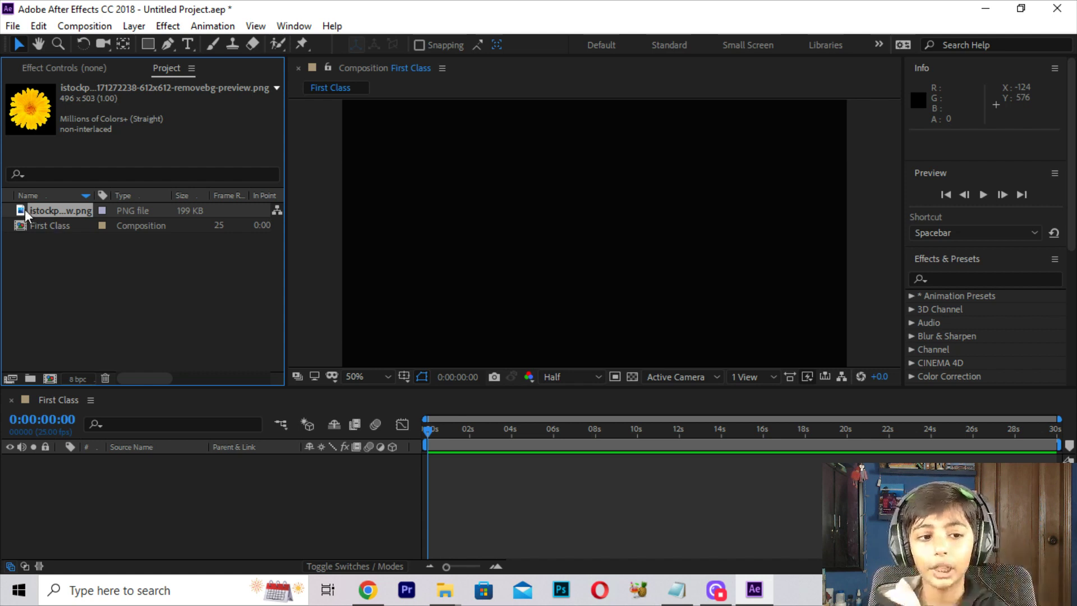
mouse_move(44, 210)
left_mouse_down()
mouse_move(588, 175)
mouse_move(580, 222)
mouse_move(658, 204)
mouse_move(634, 202)
left_mouse_up()
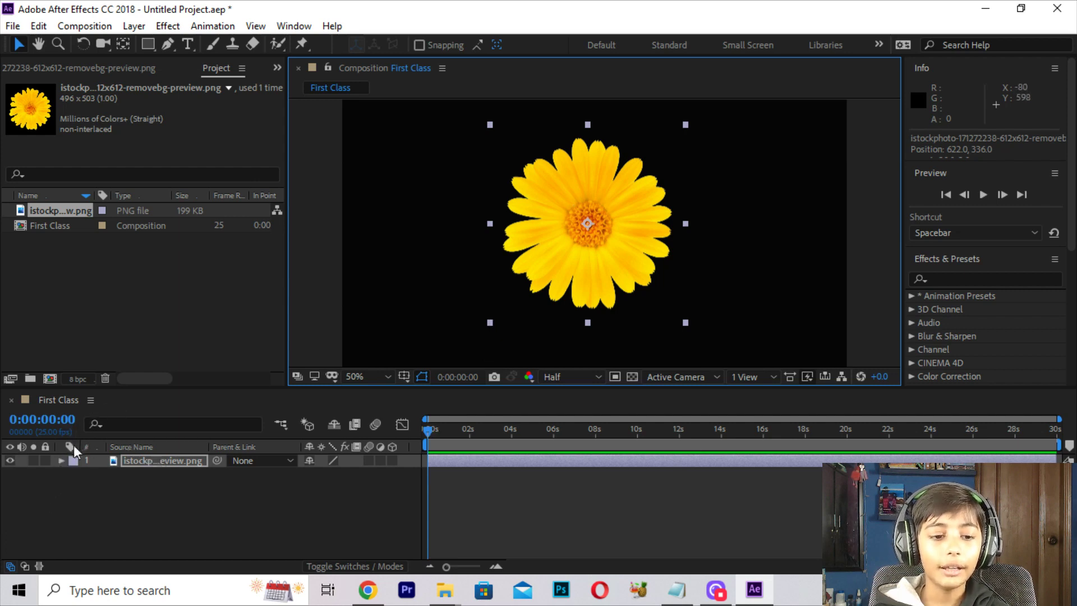
left_click(61, 461)
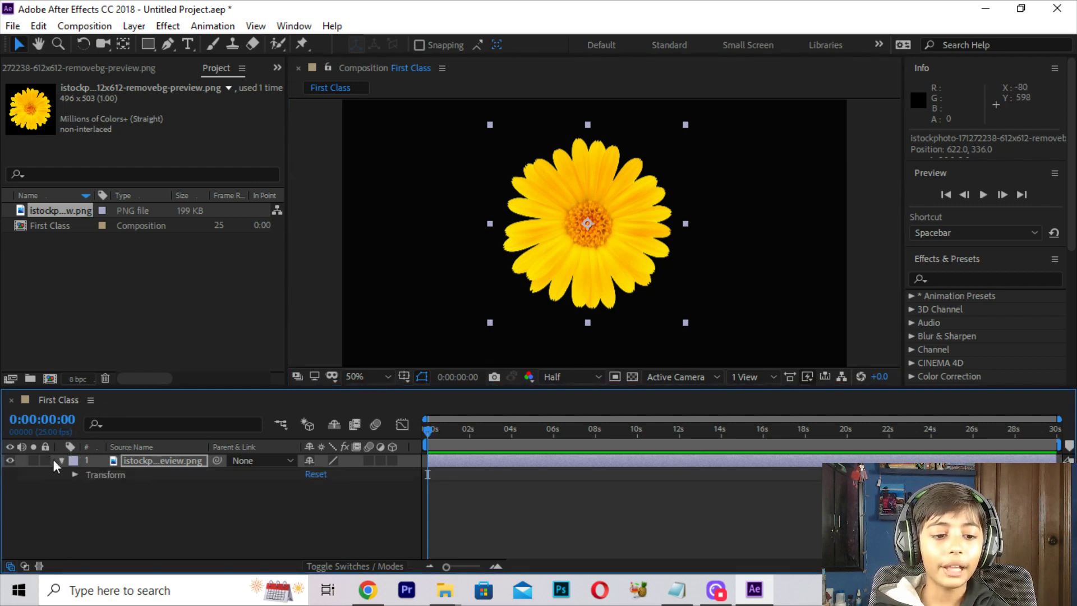
left_click(75, 474)
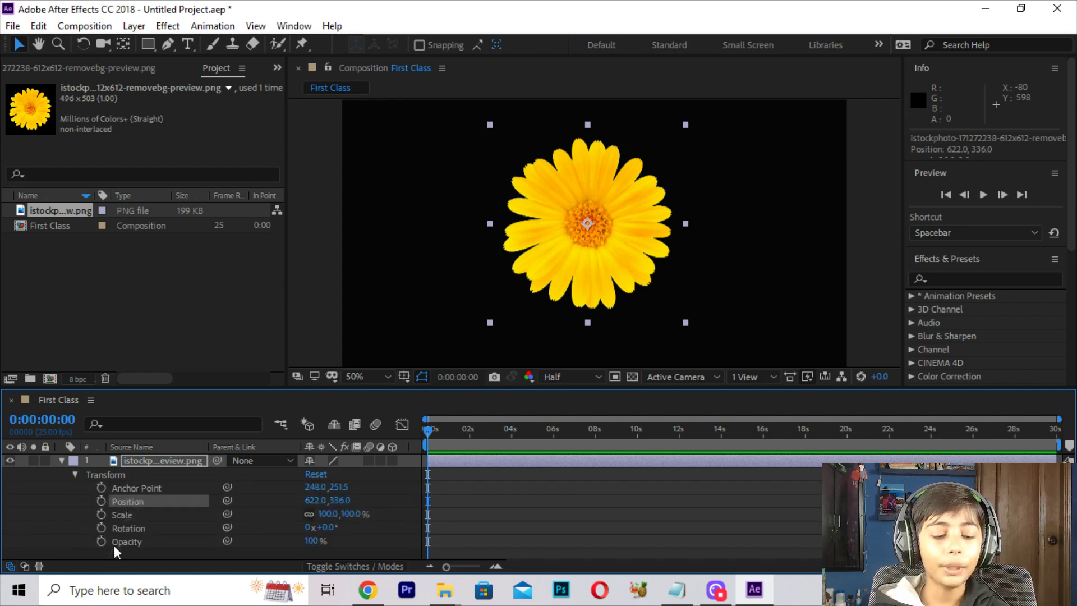
- Scale the yellow flower layer up to 141%
left_click(126, 515)
left_click(143, 529)
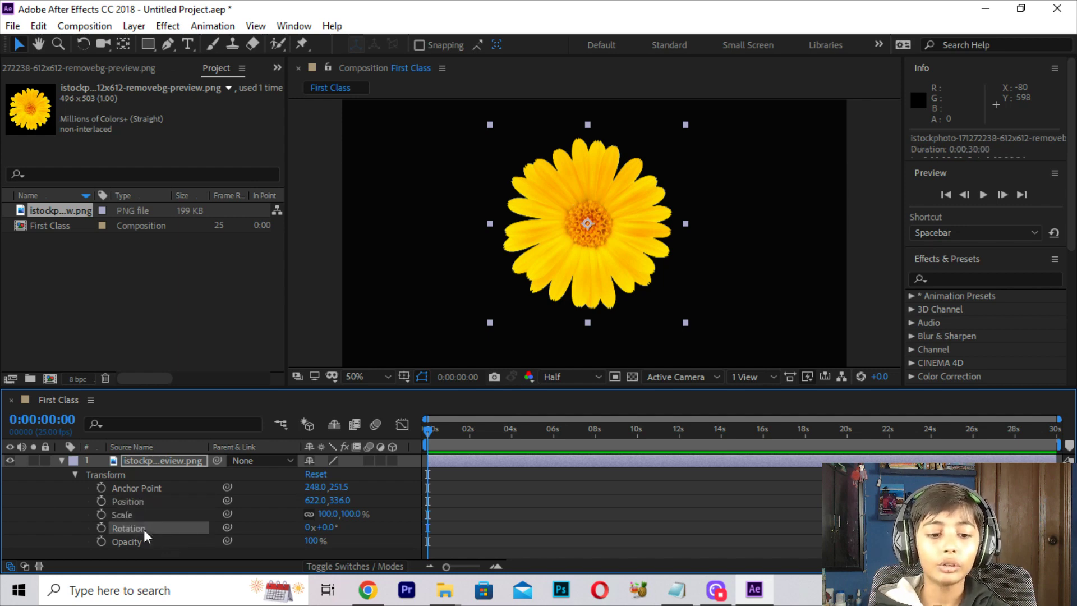
left_click(144, 541)
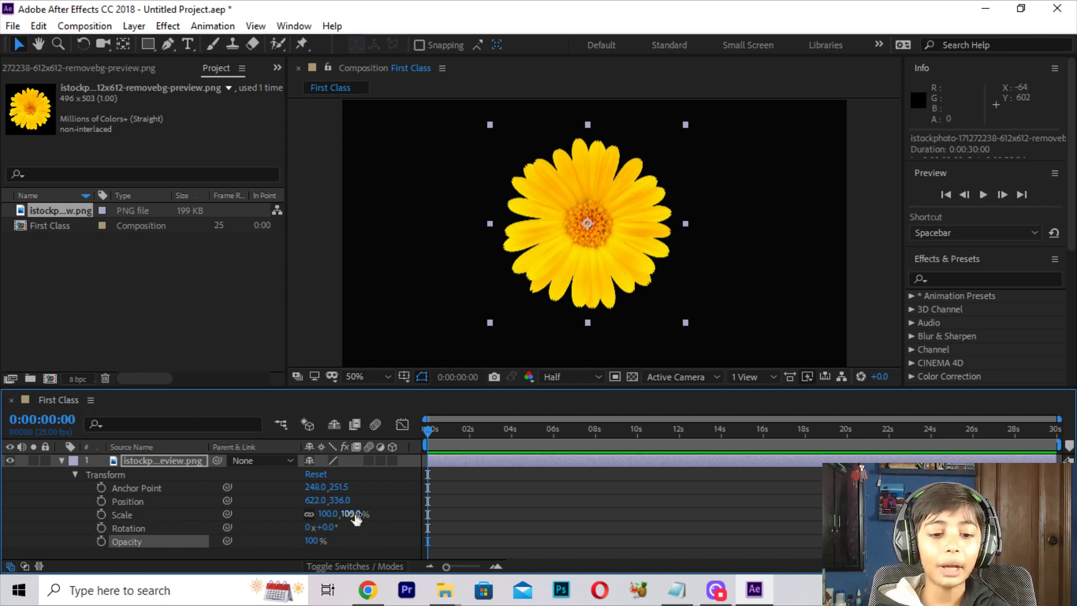
mouse_move(355, 518)
left_mouse_down()
mouse_move(329, 499)
mouse_move(355, 475)
mouse_move(304, 472)
mouse_move(314, 473)
left_mouse_up()
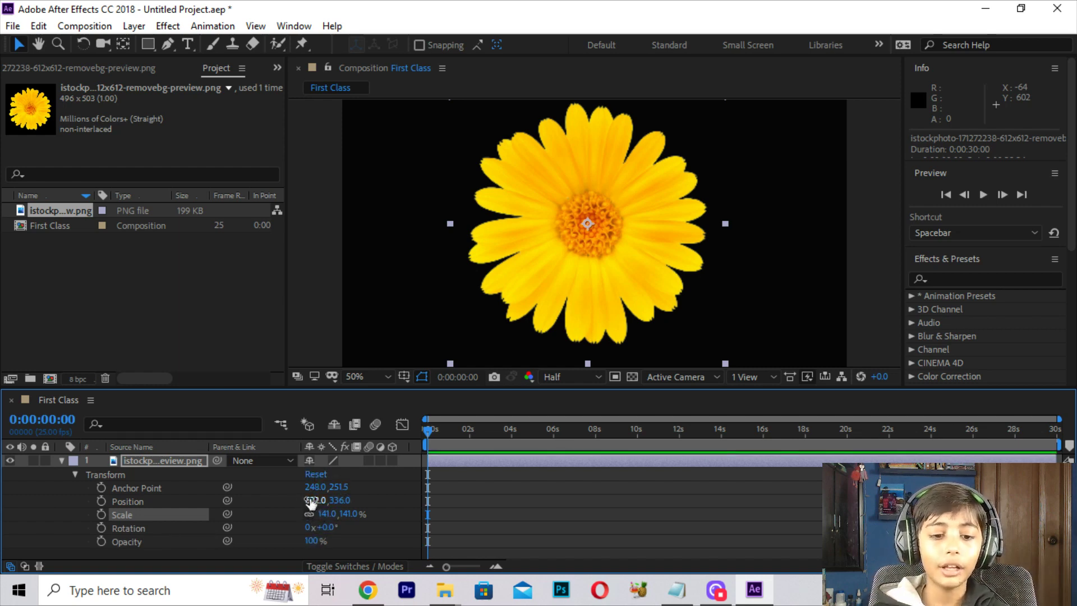
- Reposition the flower to 645, 350 near the frame centre
mouse_move(312, 500)
left_mouse_down()
mouse_move(799, 534)
mouse_move(324, 511)
left_mouse_up()
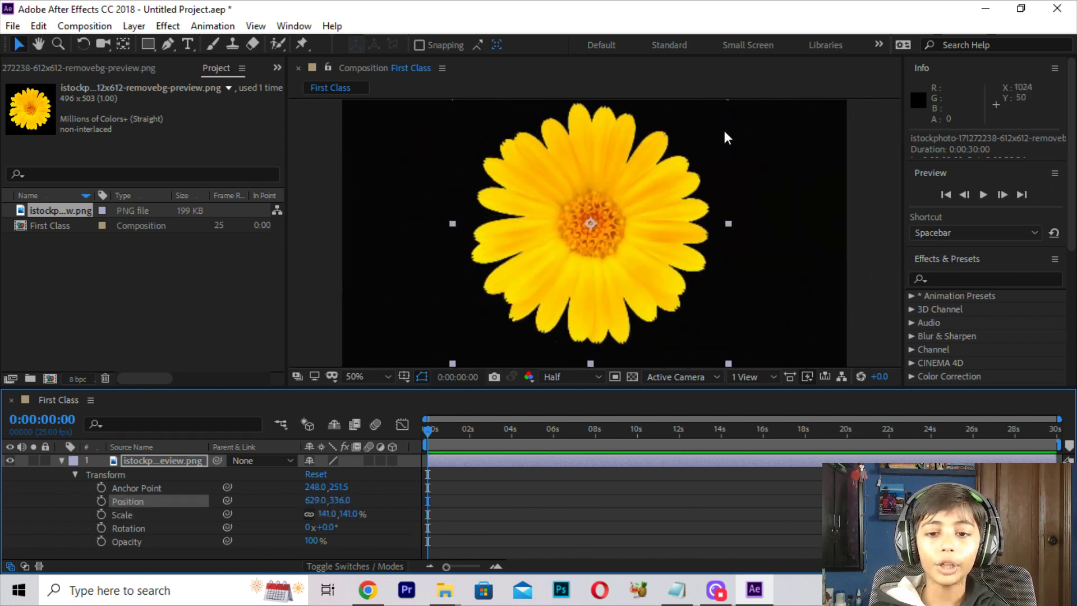
double_click(724, 140)
left_click(355, 68)
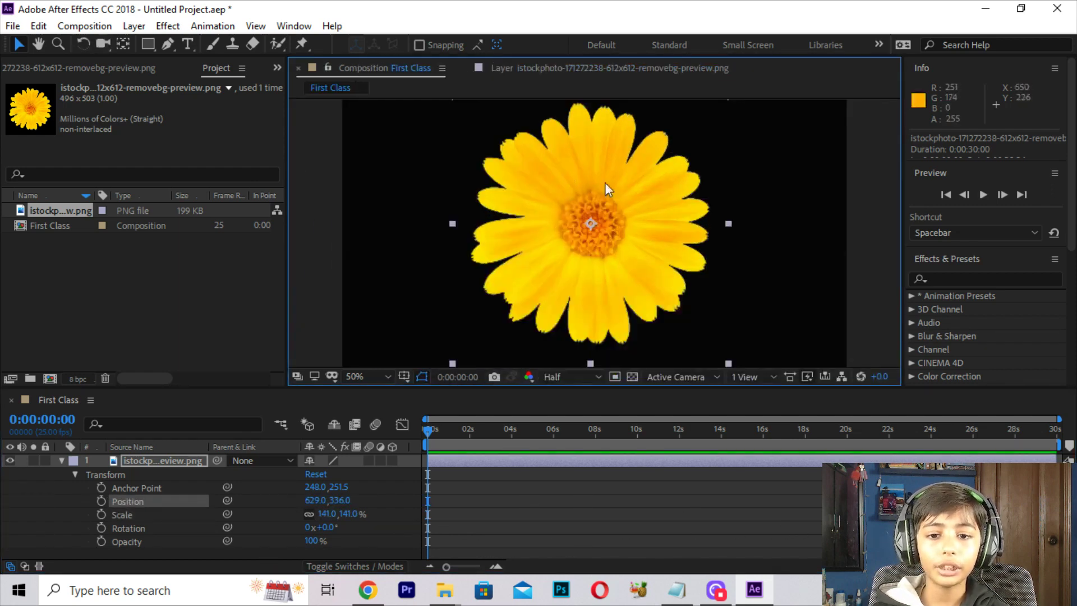
mouse_move(604, 183)
left_mouse_down()
mouse_move(630, 206)
mouse_move(646, 196)
left_mouse_up()
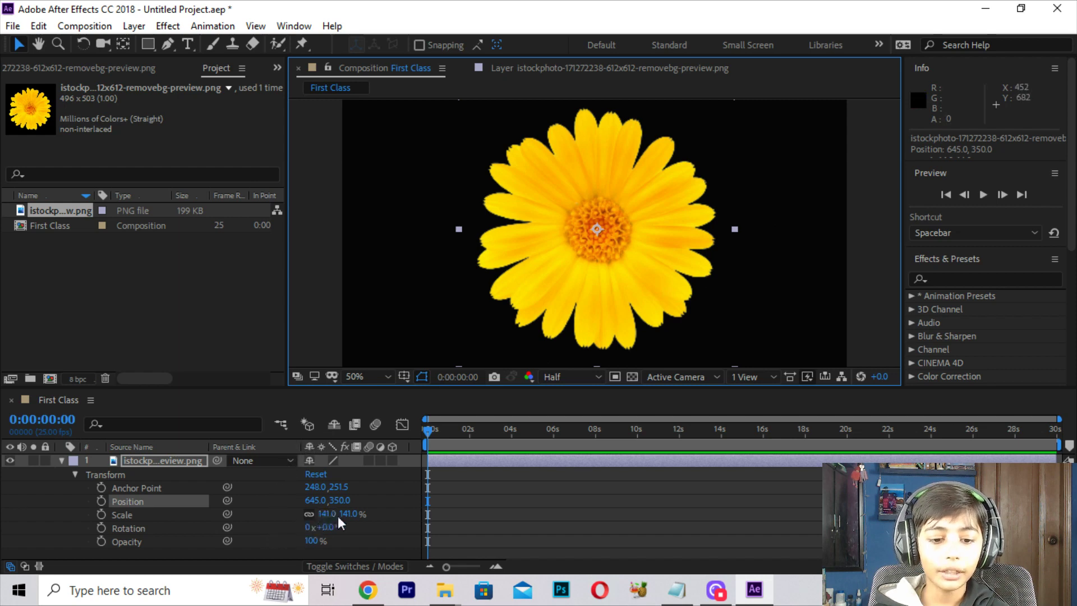
- Reduce the flower's Scale to 0% and set a Scale keyframe at 0:00:00:00
left_click_drag(337, 515, 314, 517)
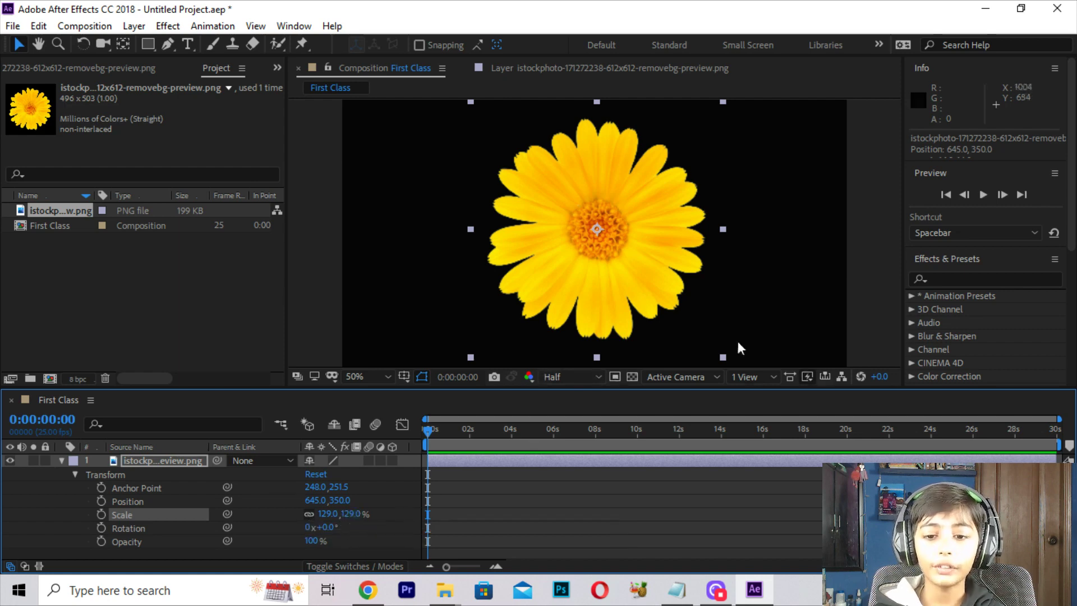
left_click(725, 358)
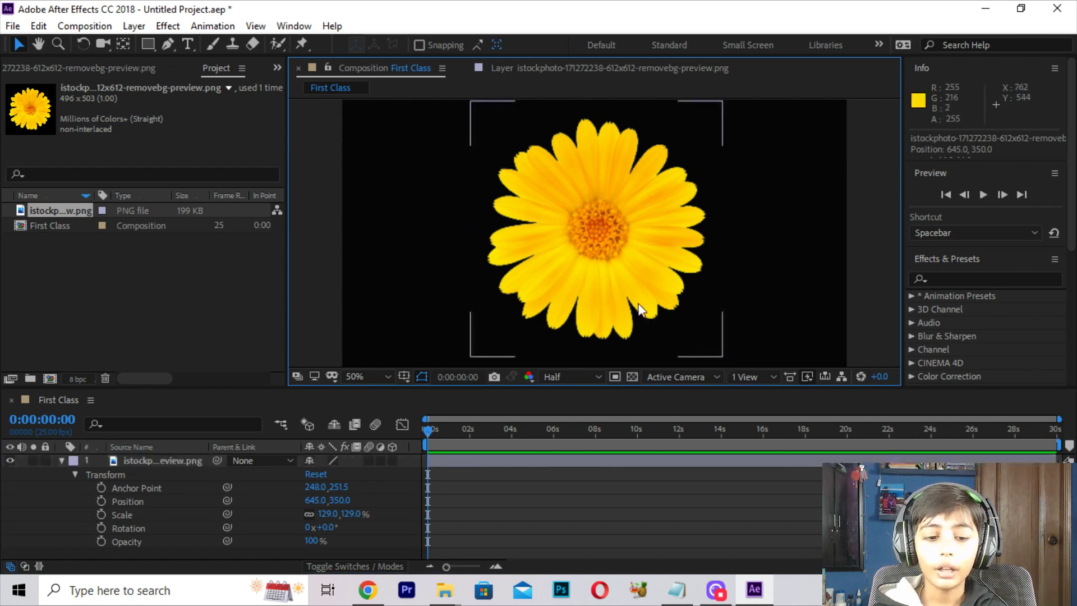
left_click_drag(358, 517, 314, 513)
left_click(330, 514)
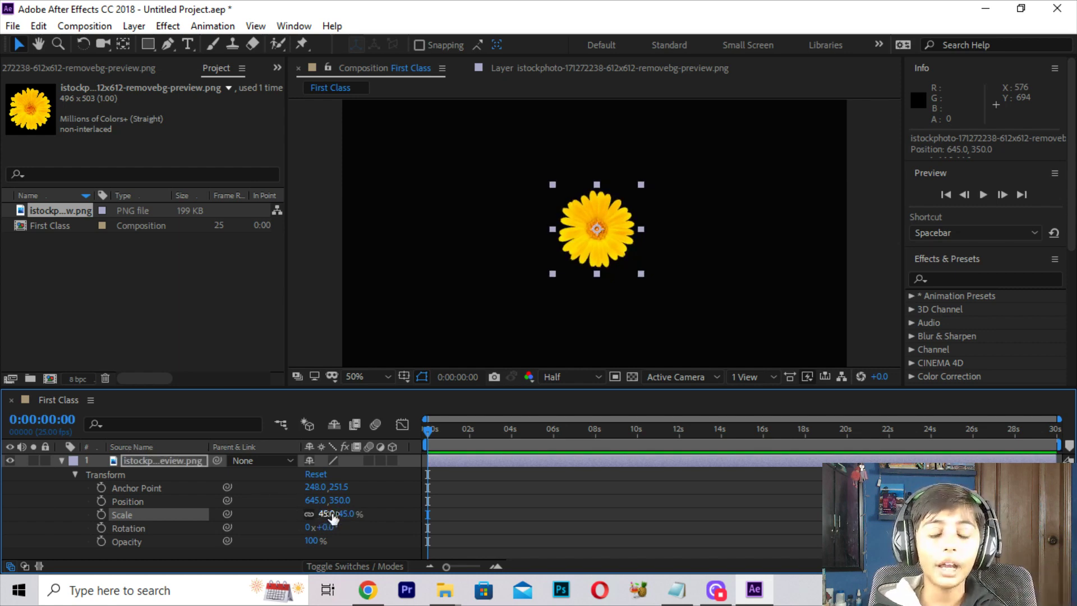
left_click_drag(332, 517, 298, 519)
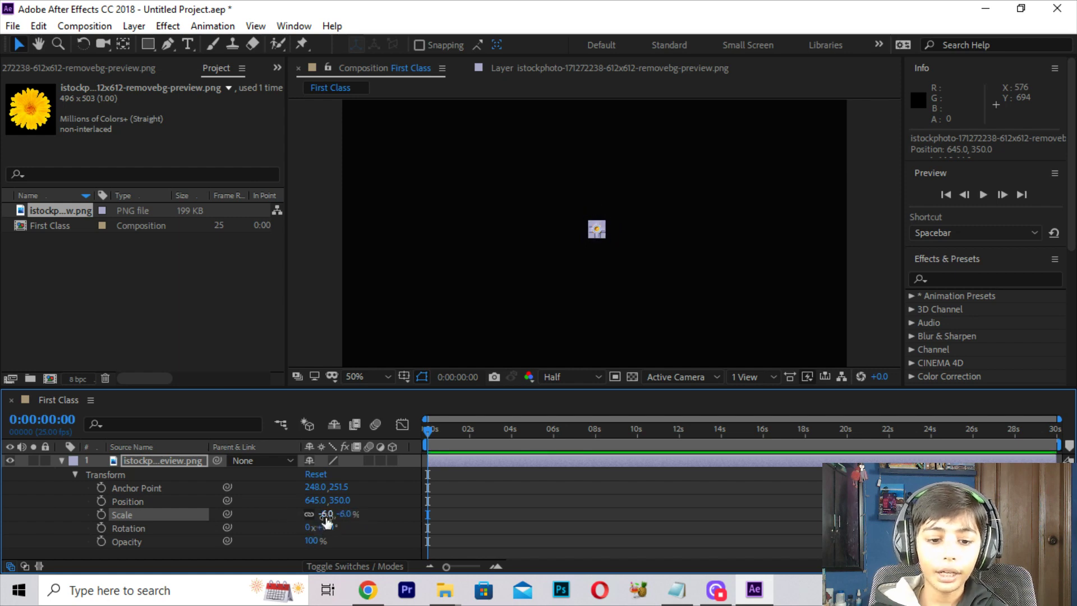
left_click(330, 514)
type("0")
key("Return")
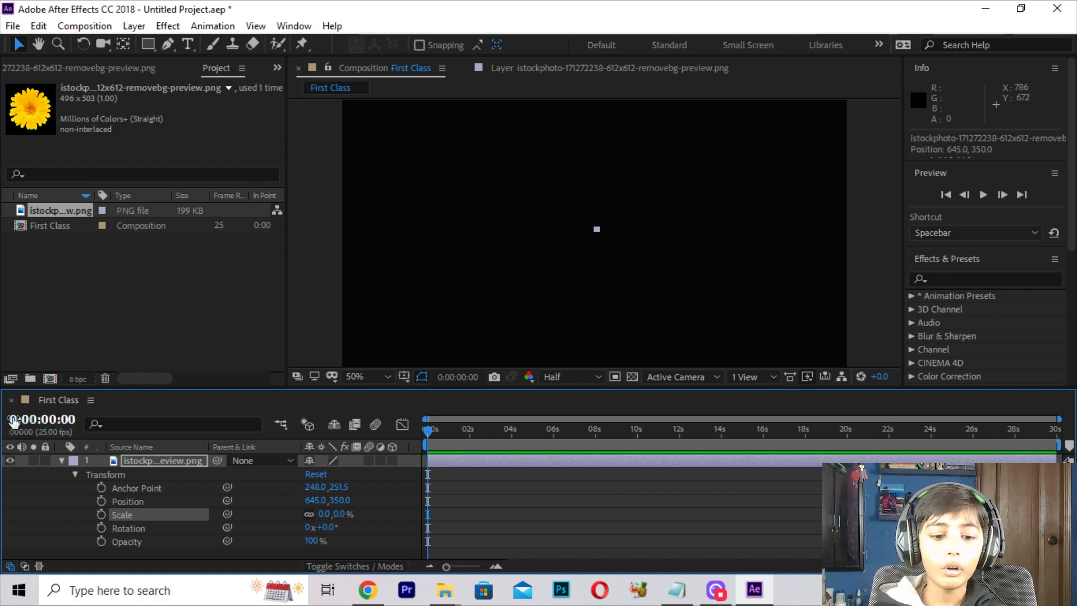
left_click(101, 514)
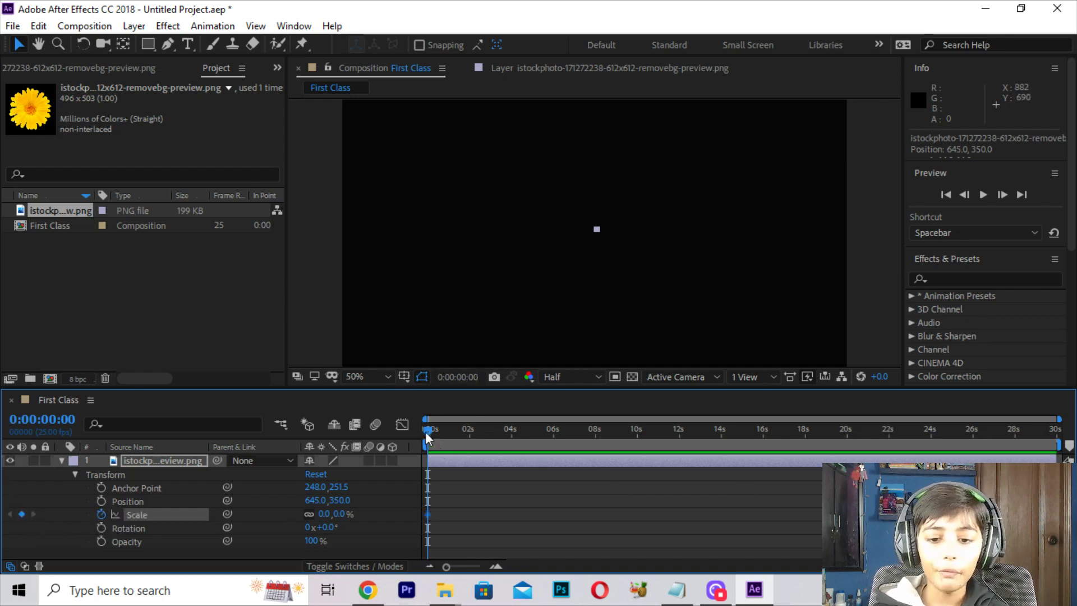
- At 0:00:01:14, set the flower's Scale to 100%, adding a second Scale keyframe
left_click_drag(426, 435, 444, 482)
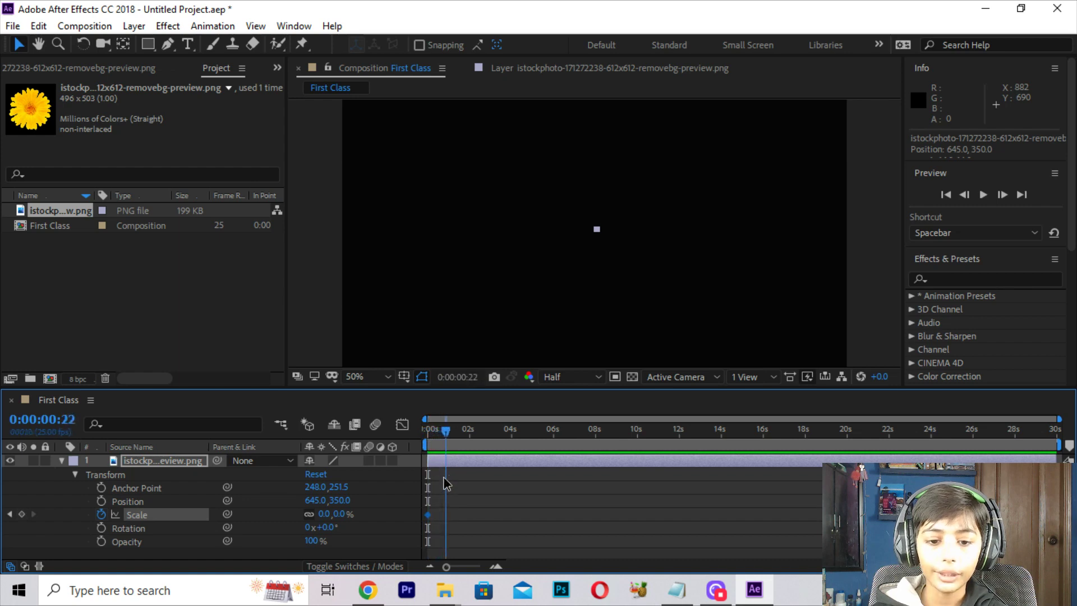
left_click_drag(445, 484, 458, 510)
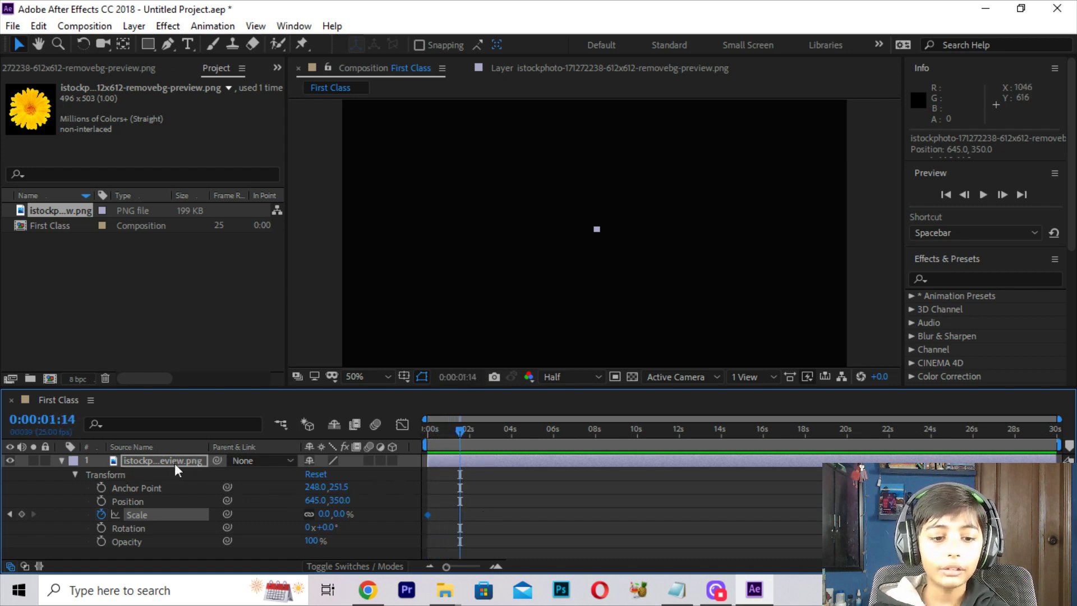
left_click(324, 518)
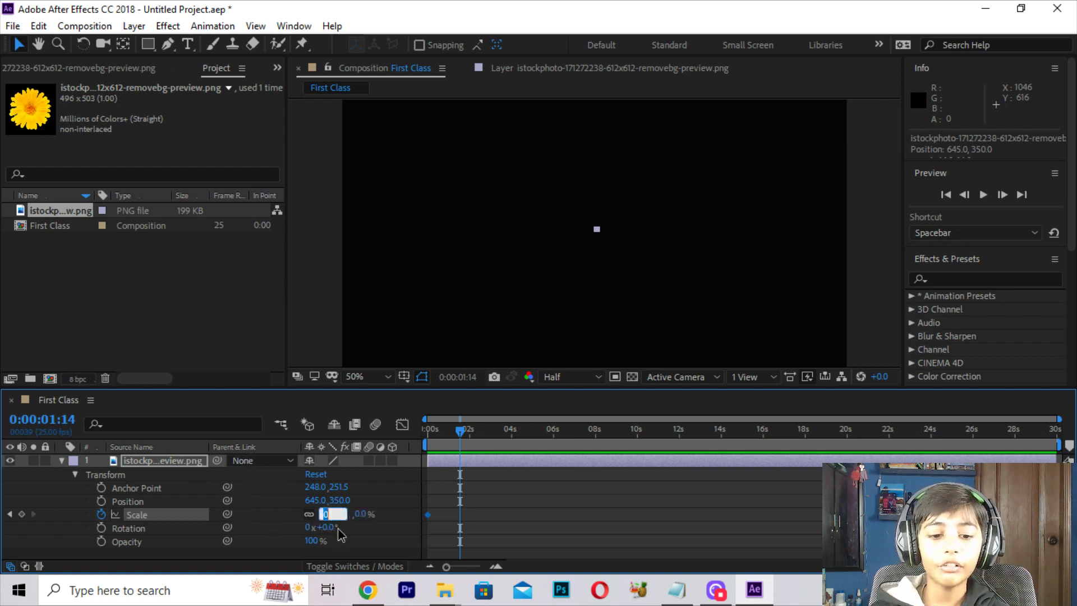
type("100")
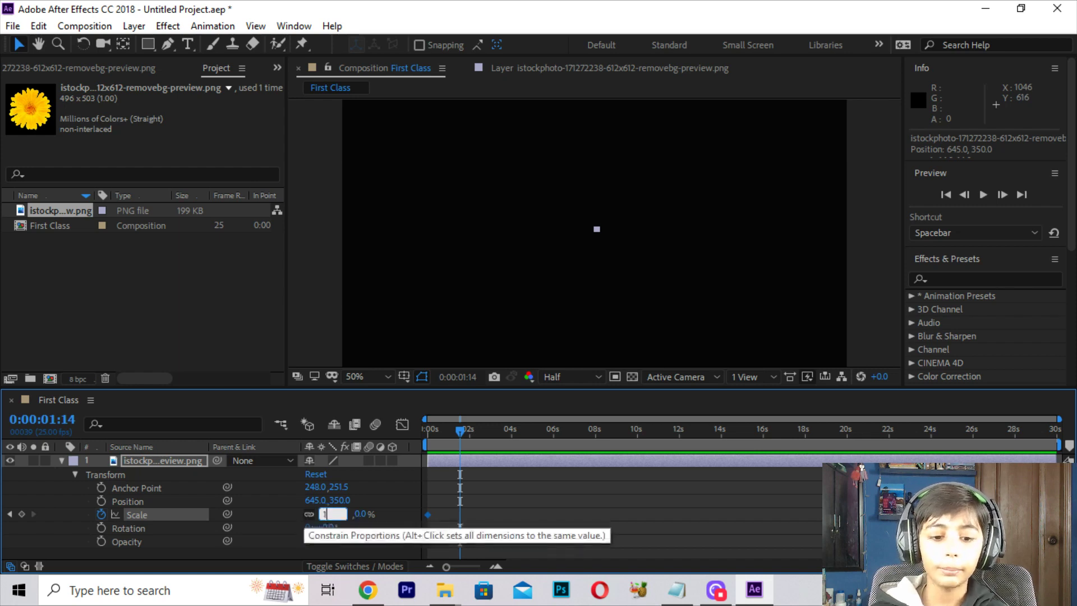
key("Return")
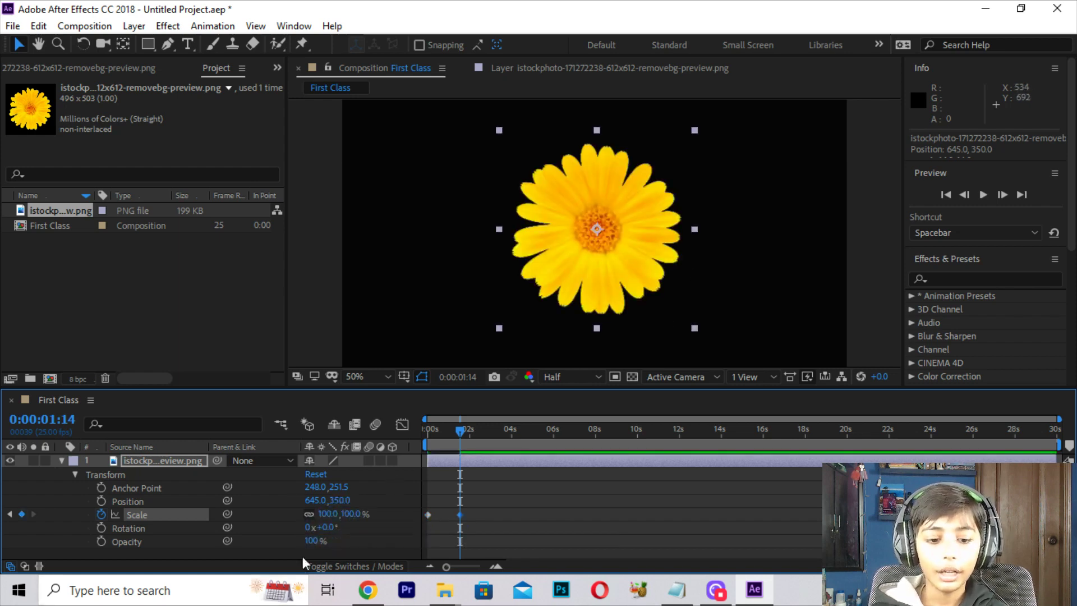
- Raise that keyframe's Scale to 132% via 118%, then return the playhead to 0:00
left_click(324, 514)
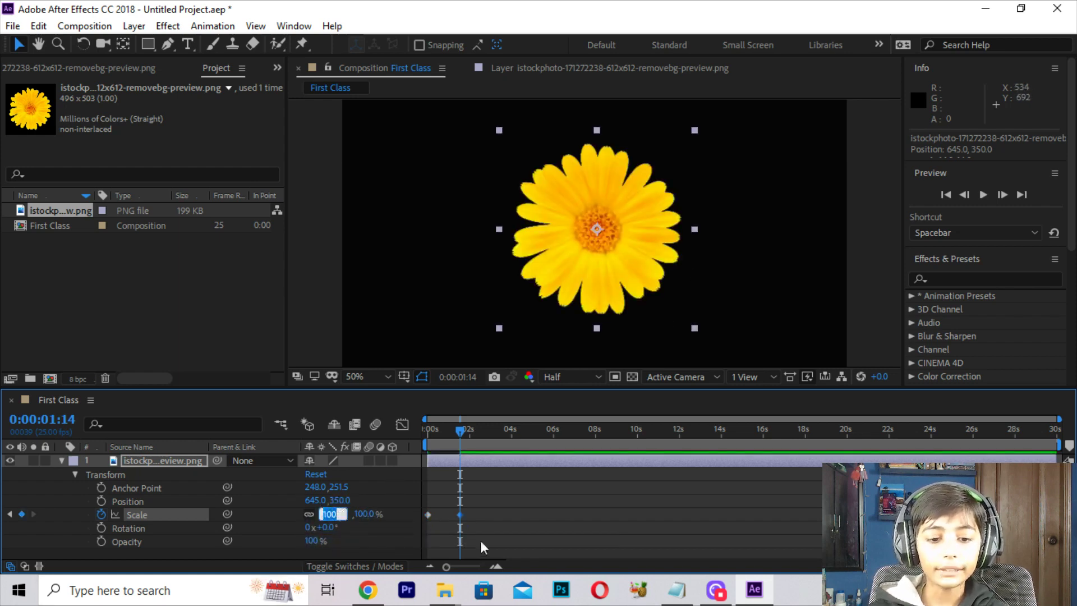
type("118")
key("Return")
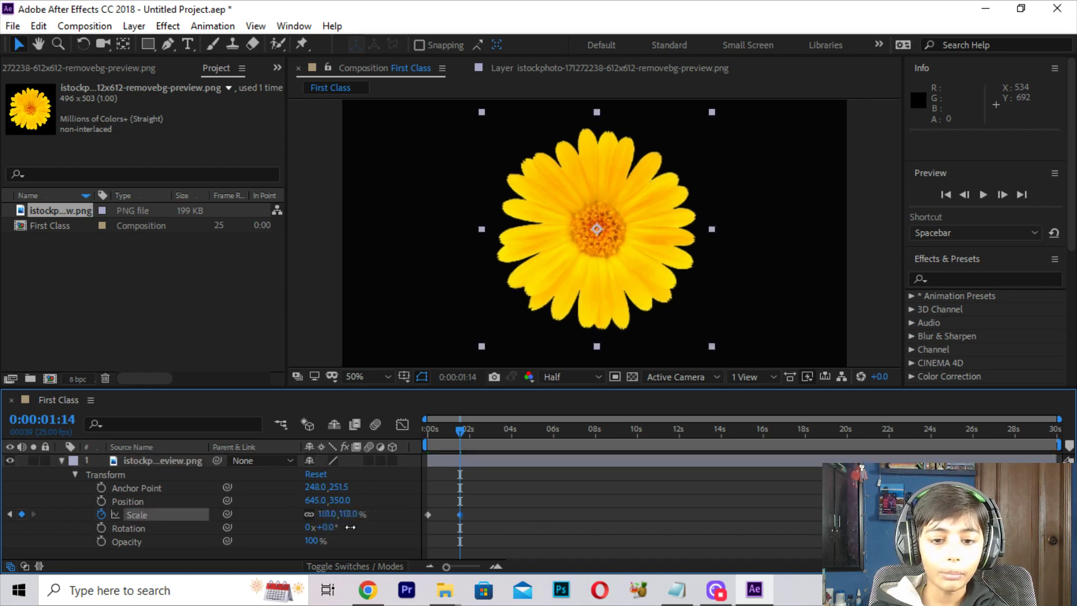
left_click_drag(348, 514, 371, 537)
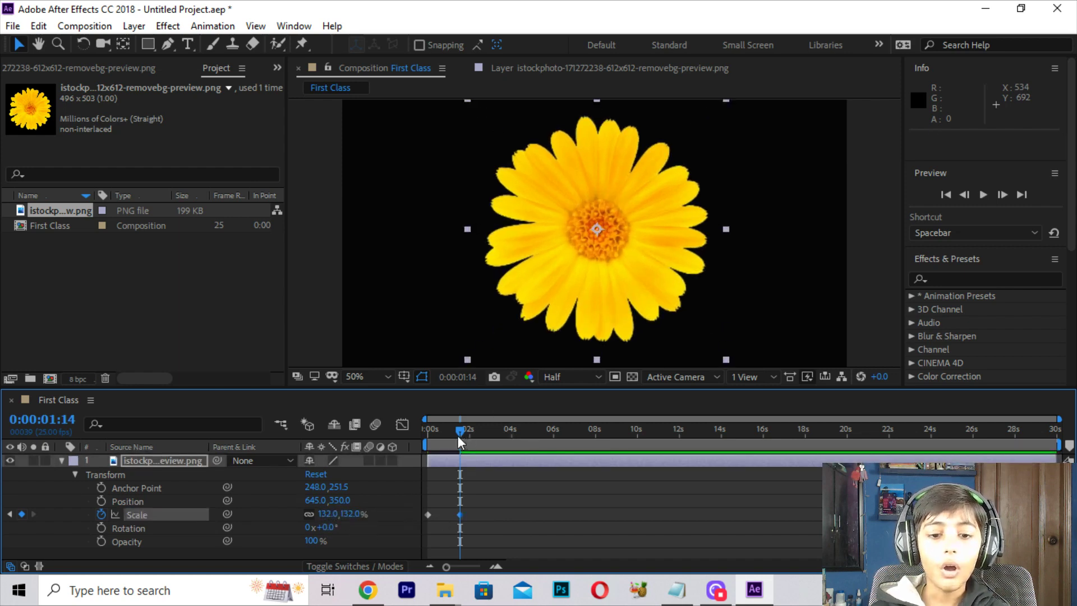
left_click_drag(456, 436, 428, 437)
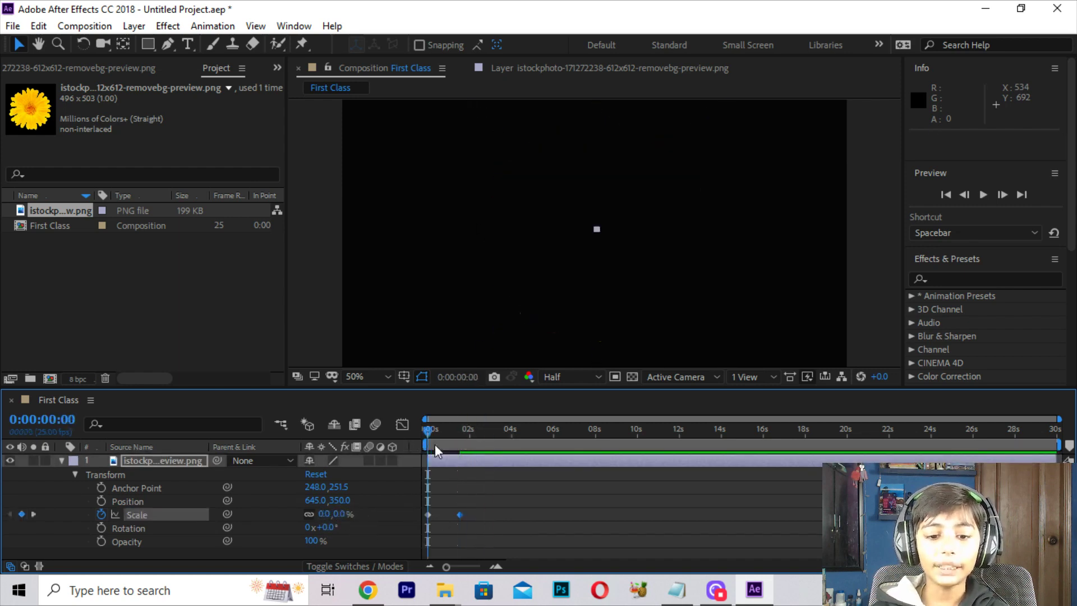
- Preview the flower's grow-in animation, including playback from the Preview panel
left_click(517, 470)
key("space")
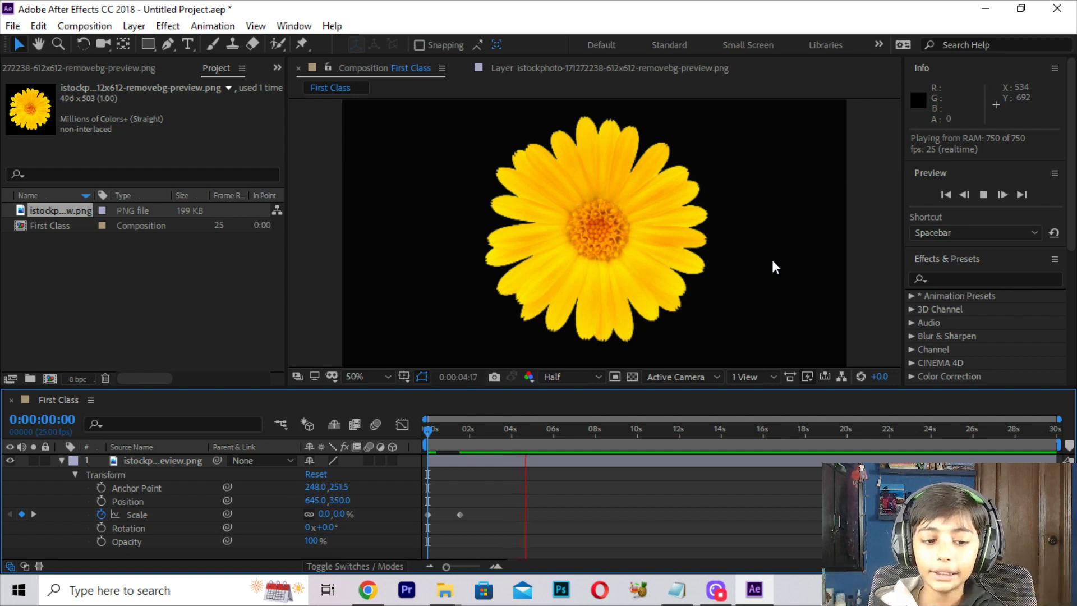
mouse_move(533, 428)
left_mouse_down()
mouse_move(493, 474)
mouse_move(423, 500)
left_mouse_up()
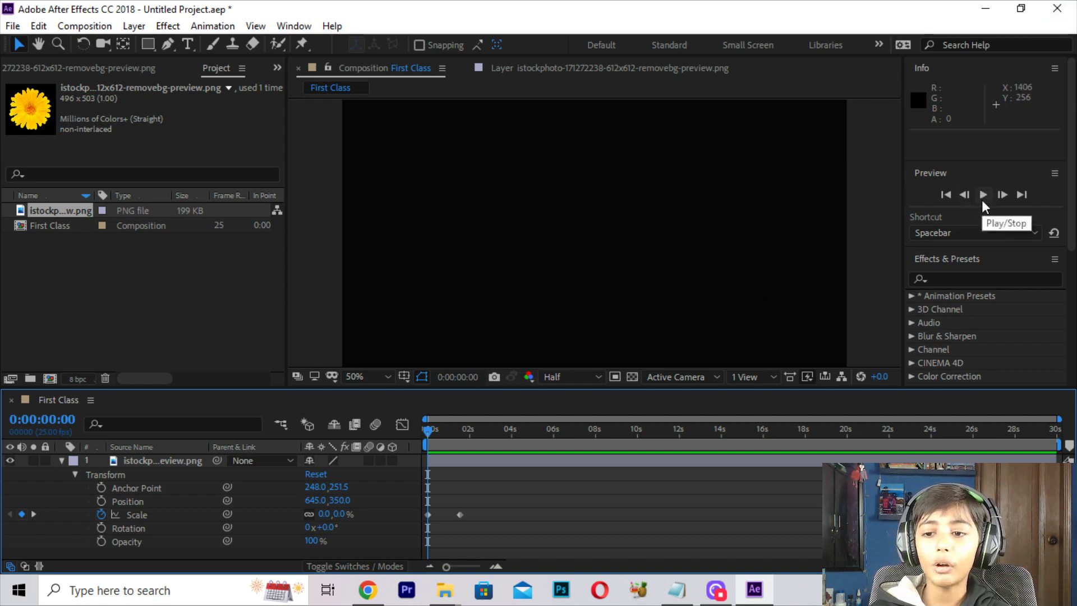
left_click(293, 28)
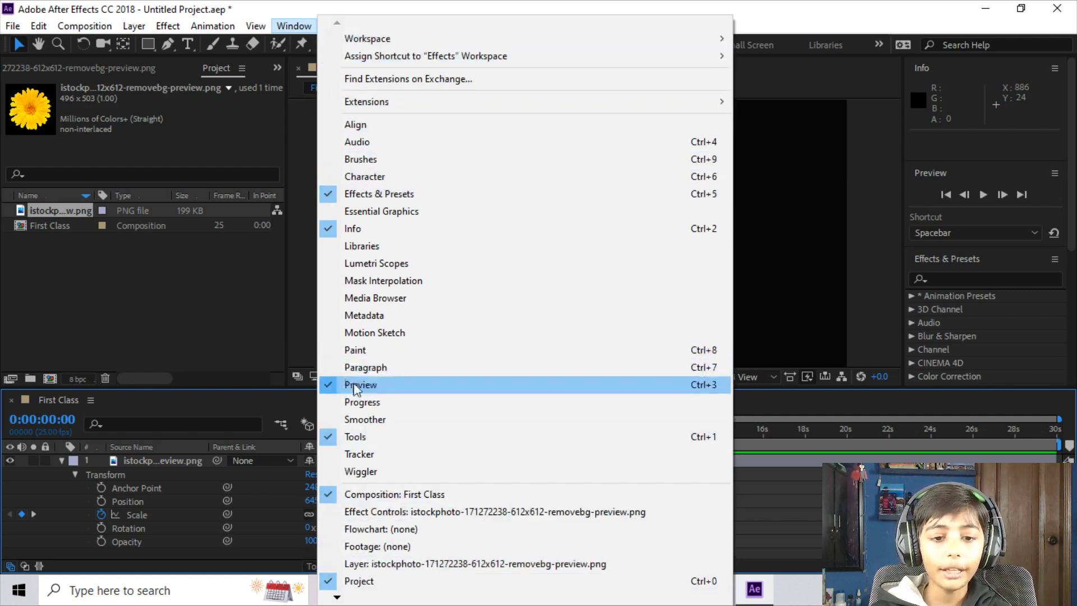
left_click(985, 193)
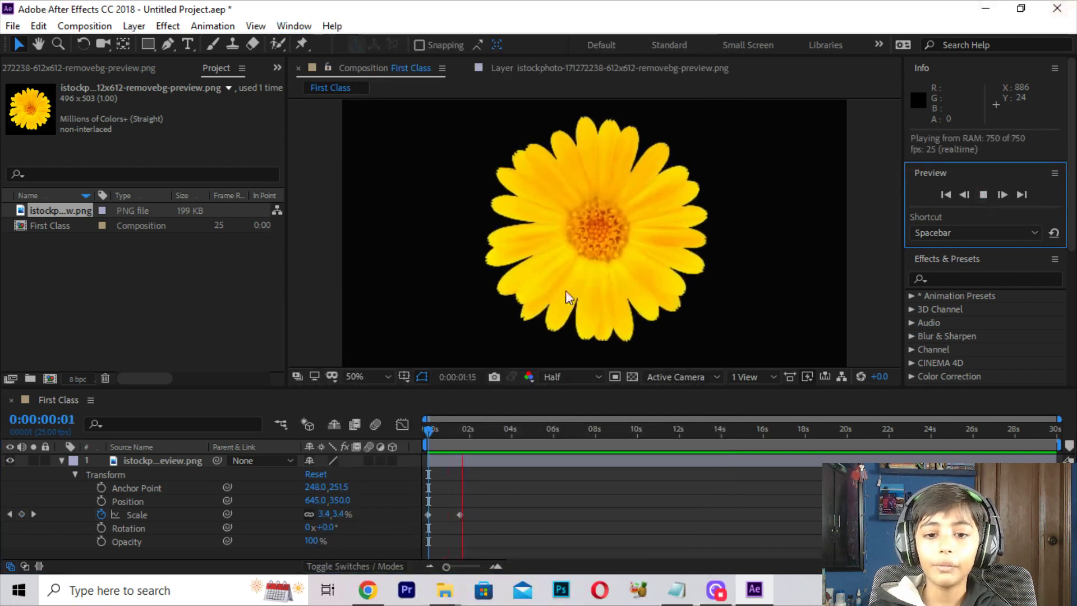
left_click(438, 433)
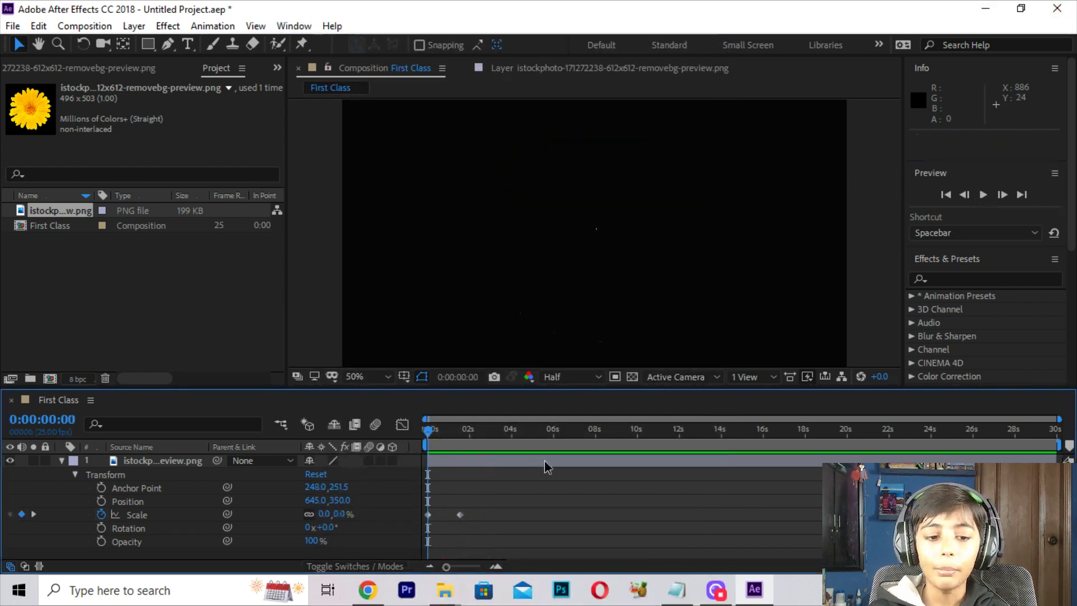
- Scrub through the flower layer's grow-in, then set a 0° Rotation keyframe at 0:00
left_click(468, 460)
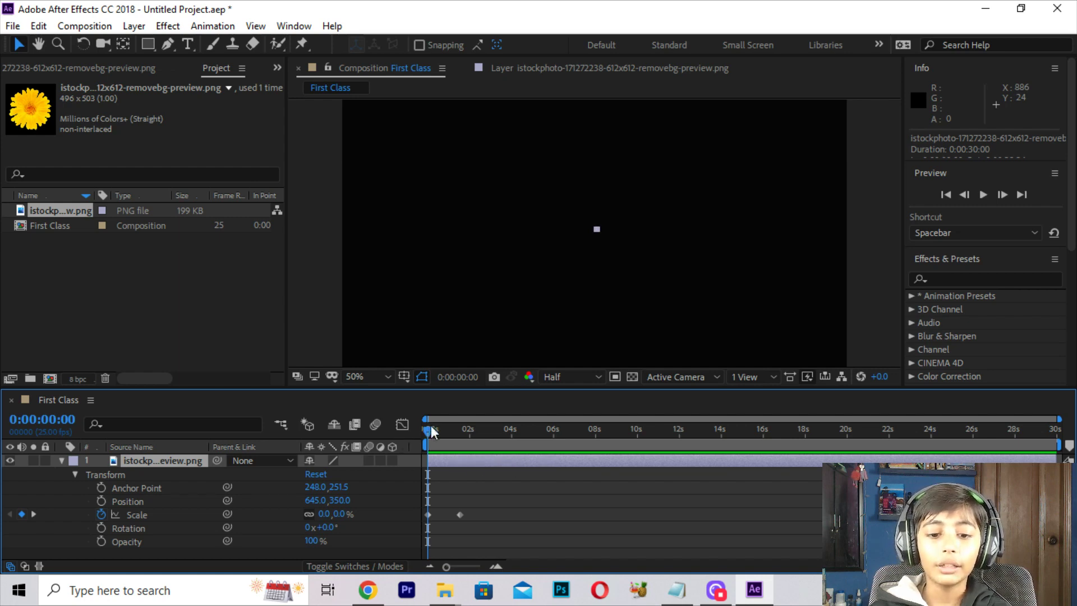
left_click_drag(430, 427, 459, 443)
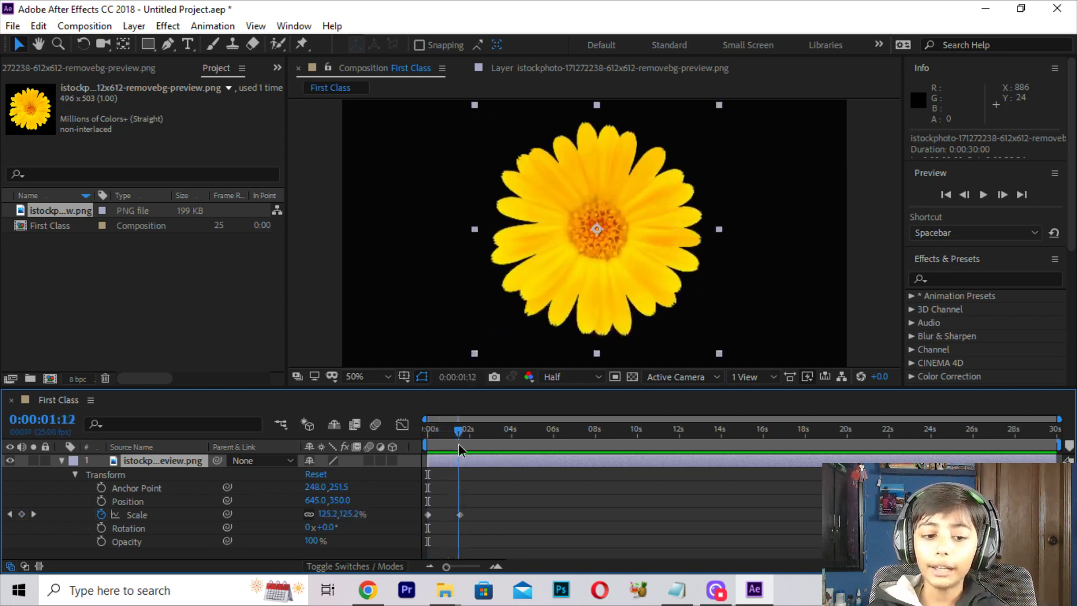
left_click_drag(459, 443, 427, 499)
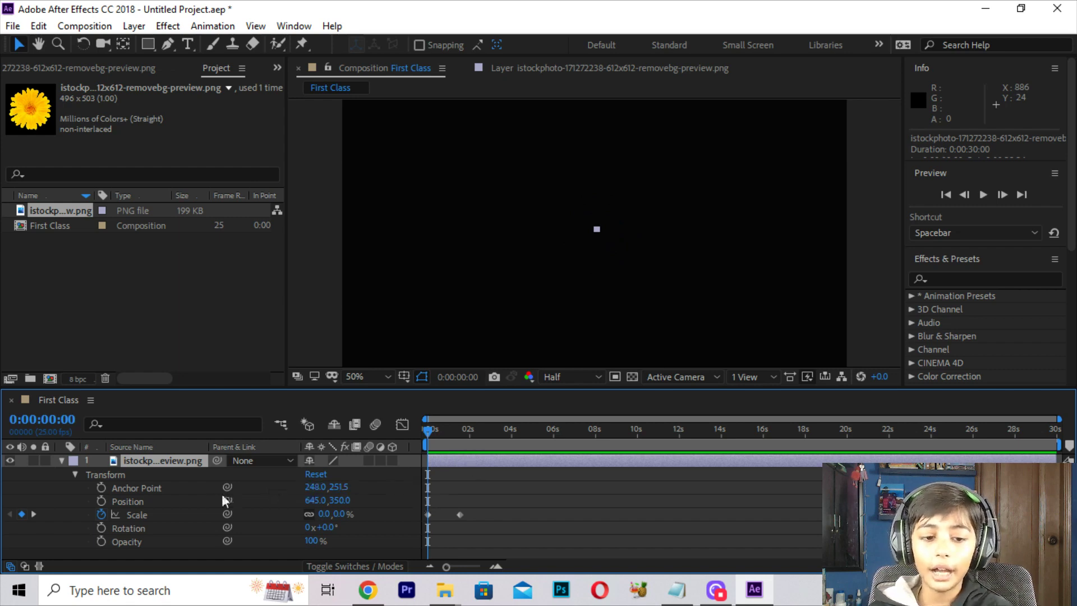
left_click(101, 529)
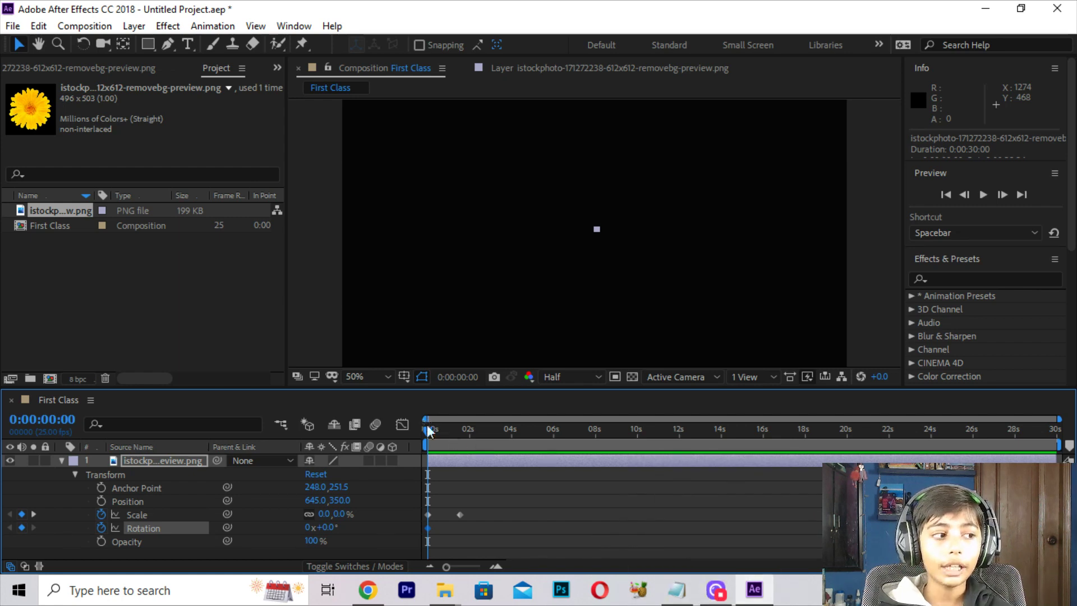
- Set Rotation to 1x+0.0° at 0:00:01:14, then preview the spinning grow-in from the start
left_click_drag(428, 433, 415, 450)
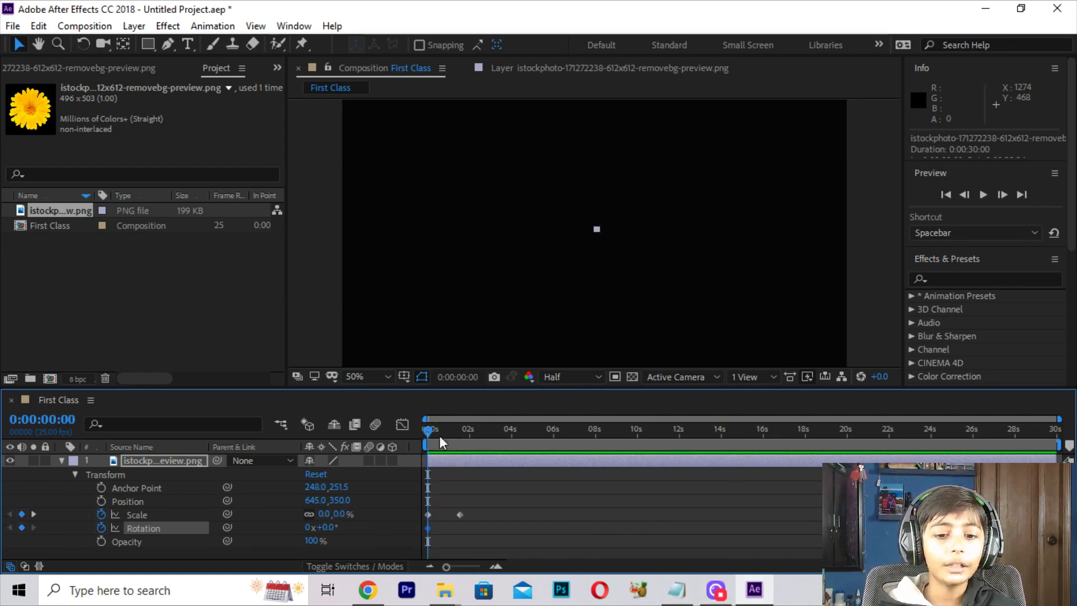
left_click_drag(444, 429, 416, 501)
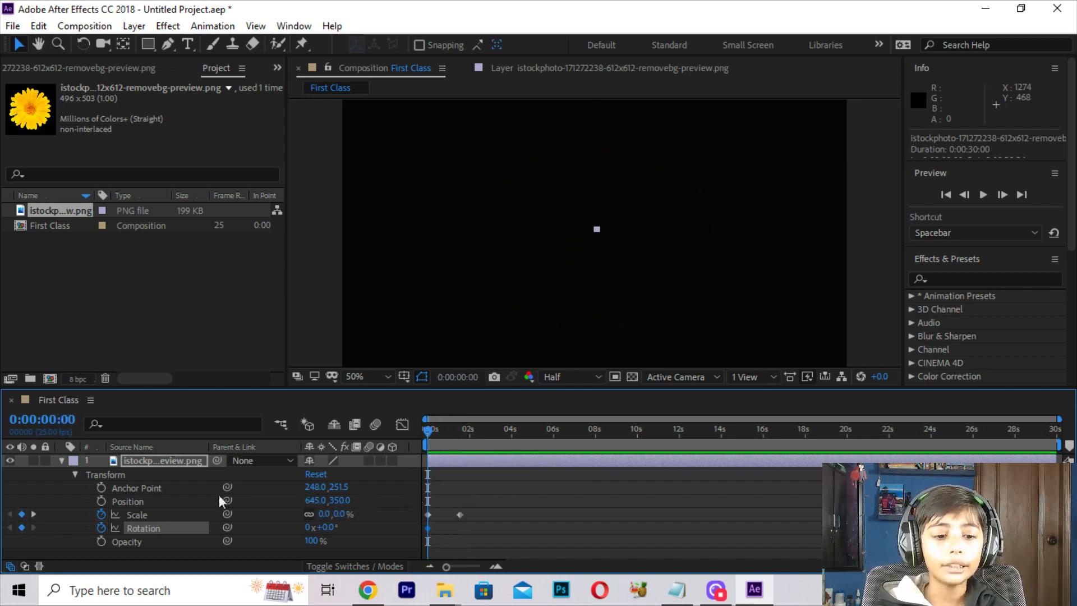
left_click_drag(423, 429, 461, 542)
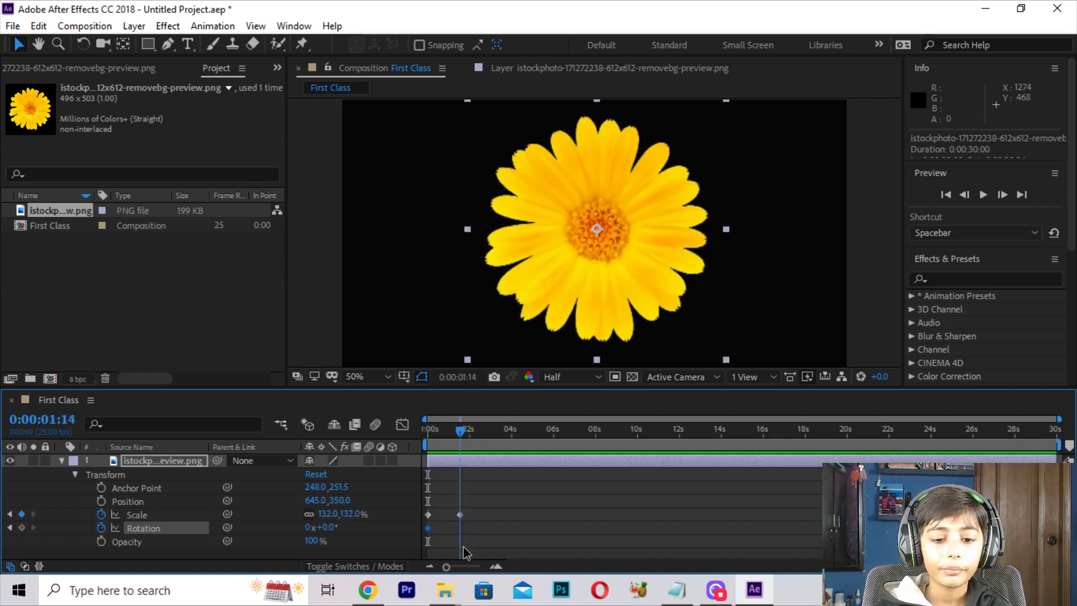
left_click(328, 528)
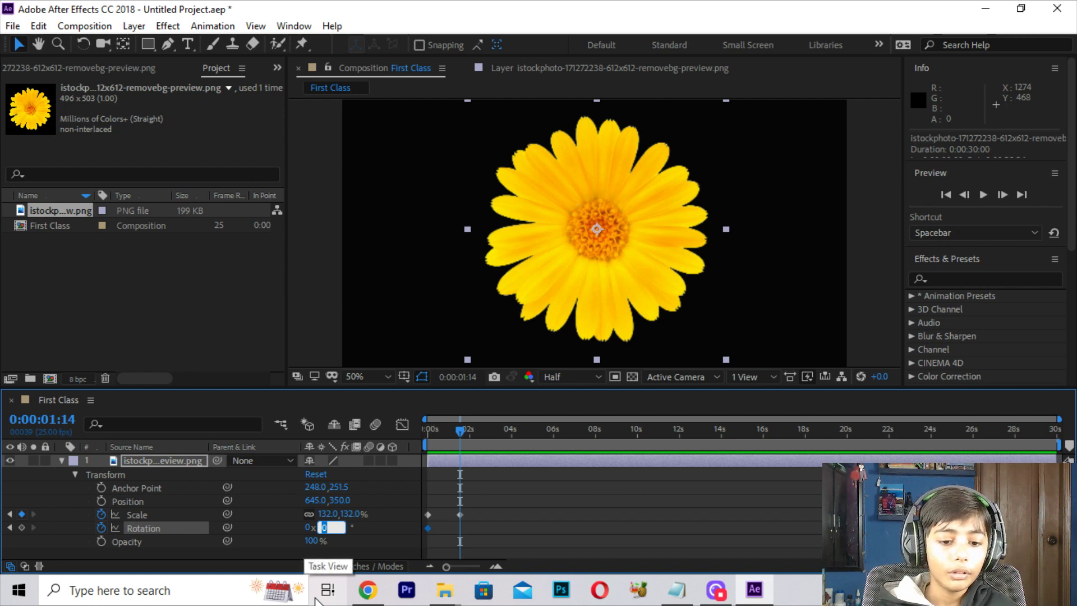
left_click(309, 527)
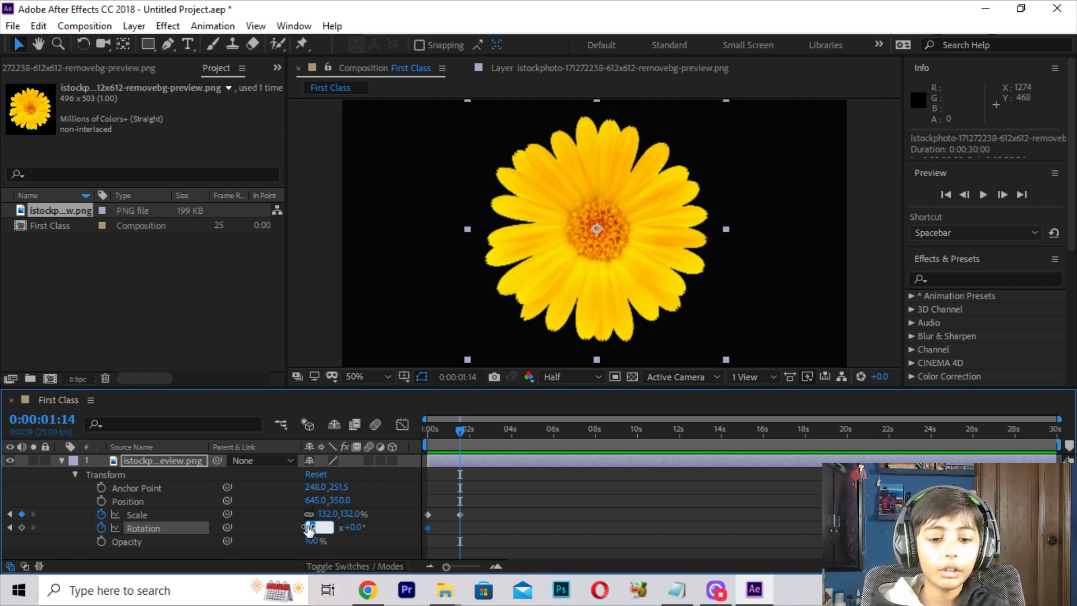
type("1")
key("Return")
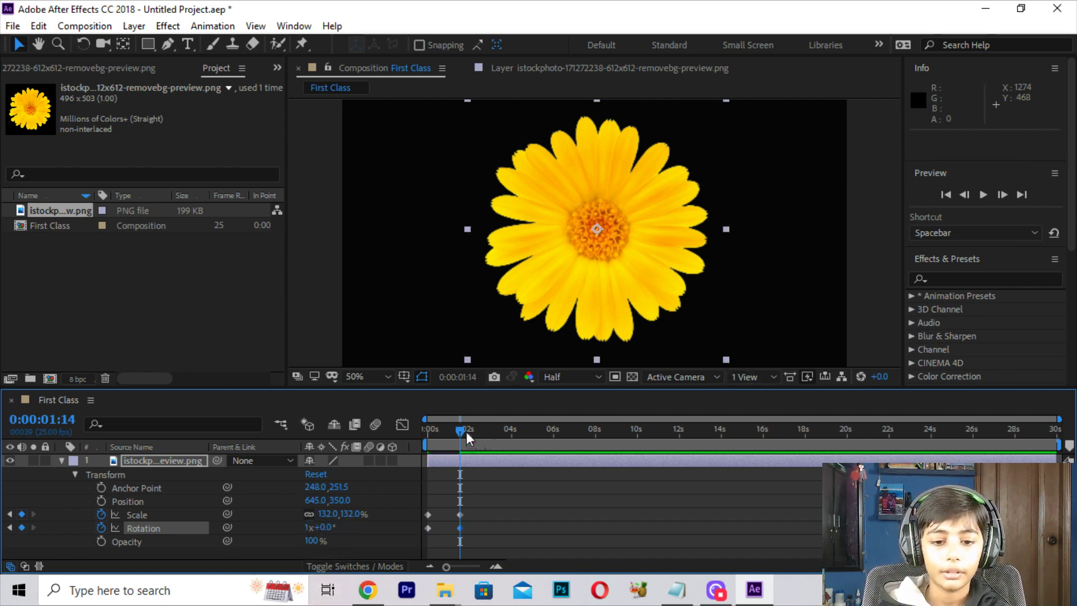
left_click_drag(466, 430, 428, 431)
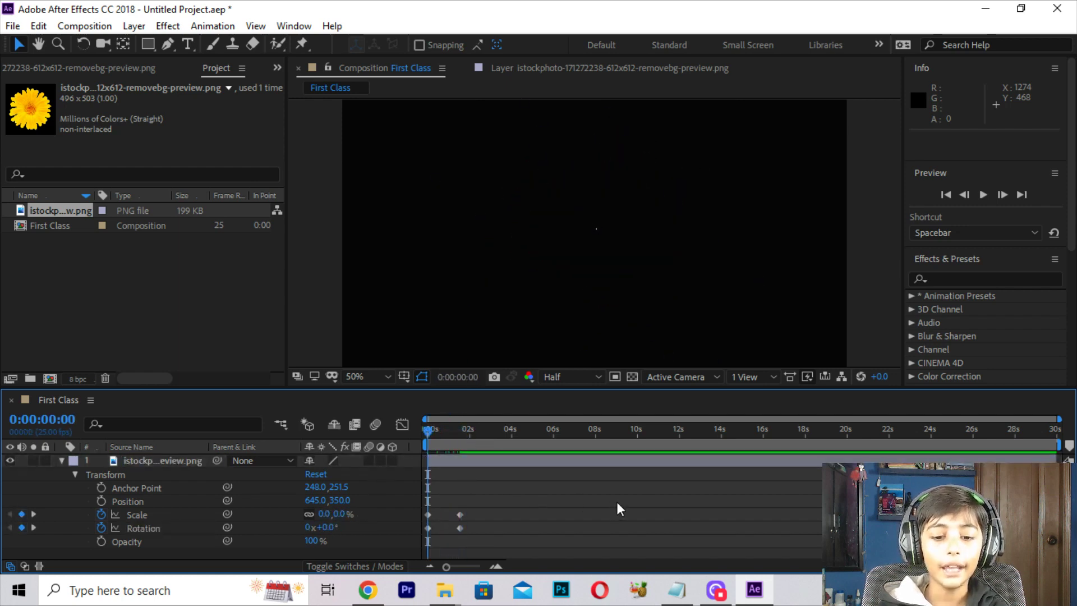
key("space")
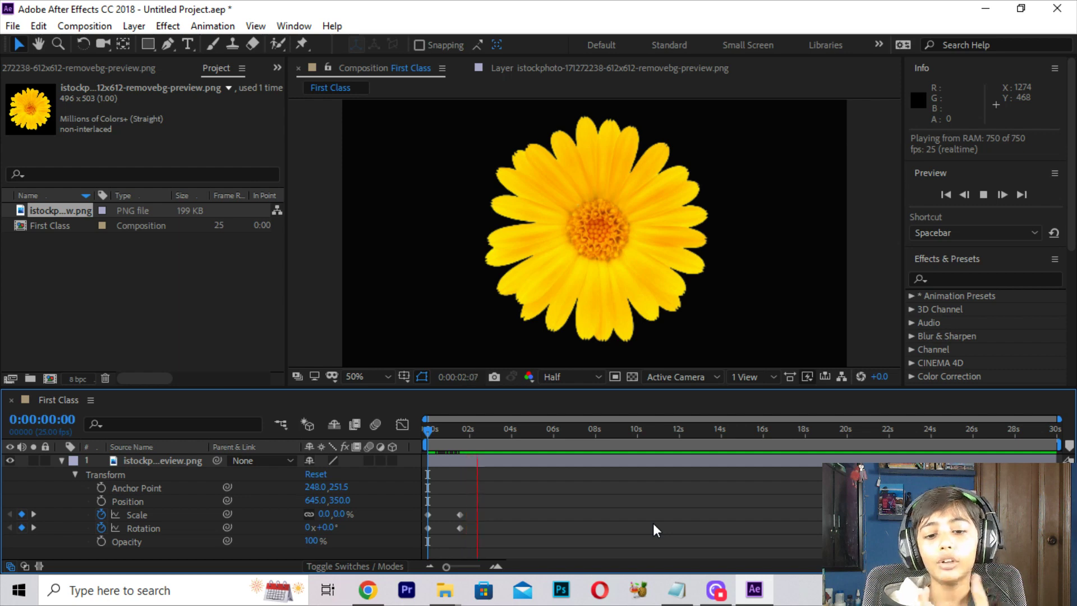
- Stop the preview and add a 0% Opacity keyframe to the flower at 0:00
left_click(422, 429)
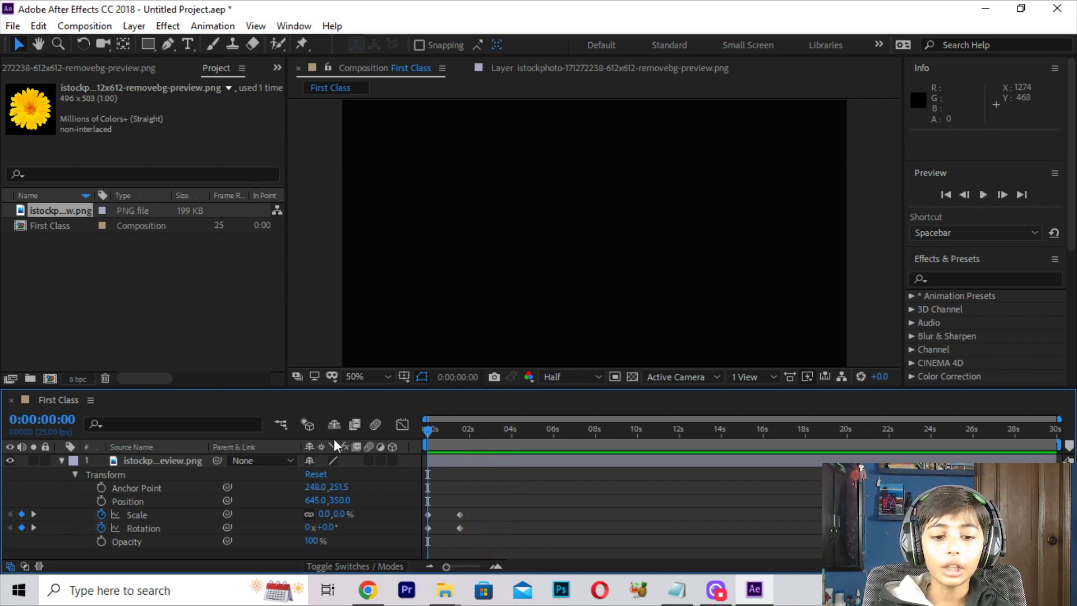
left_click(101, 541)
left_click(312, 540)
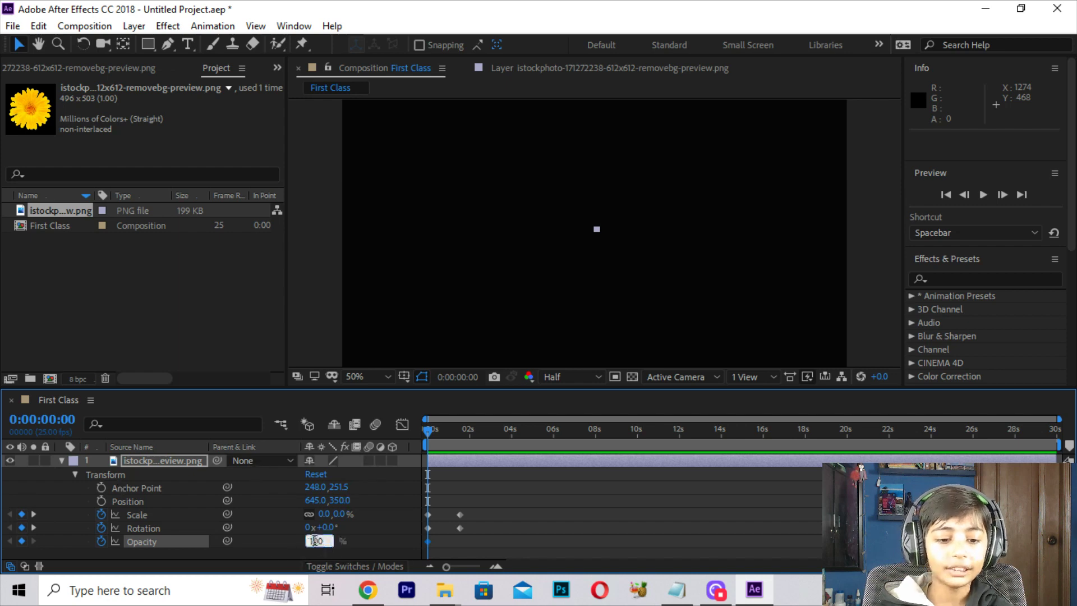
type("00")
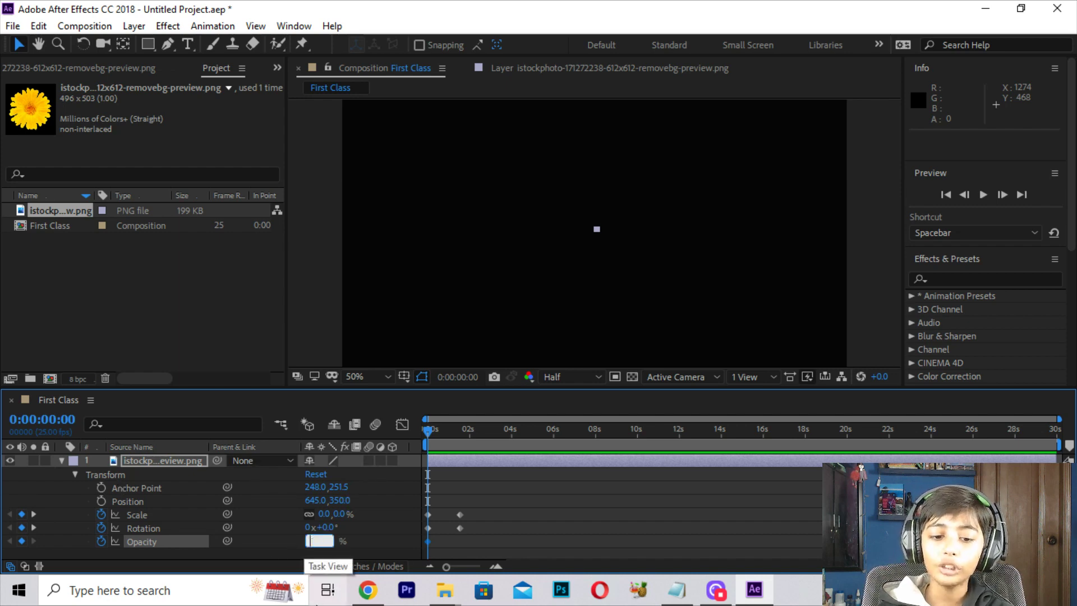
key("Return")
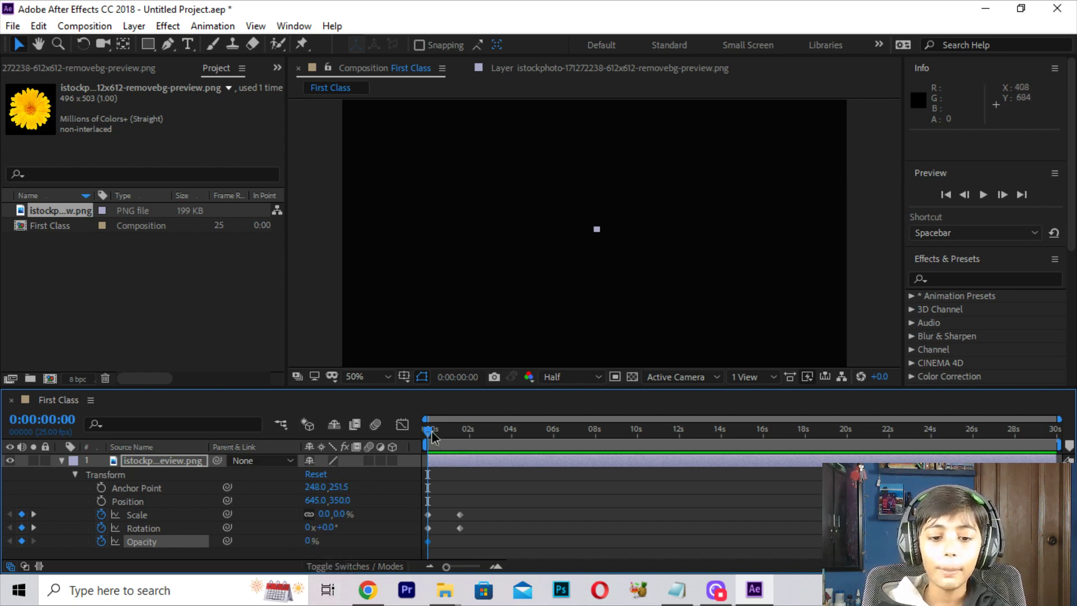
- Scrub to about 1:11 to check the animation, then jump to the next keyframe at 1:14
left_click_drag(432, 438, 464, 558)
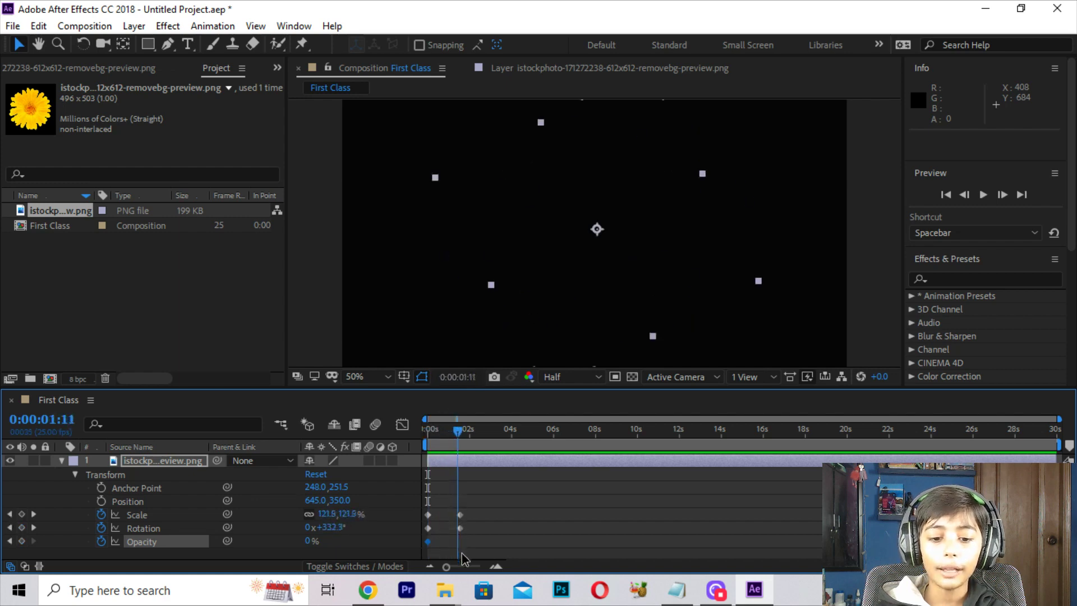
key("Page_Down")
left_click(313, 547)
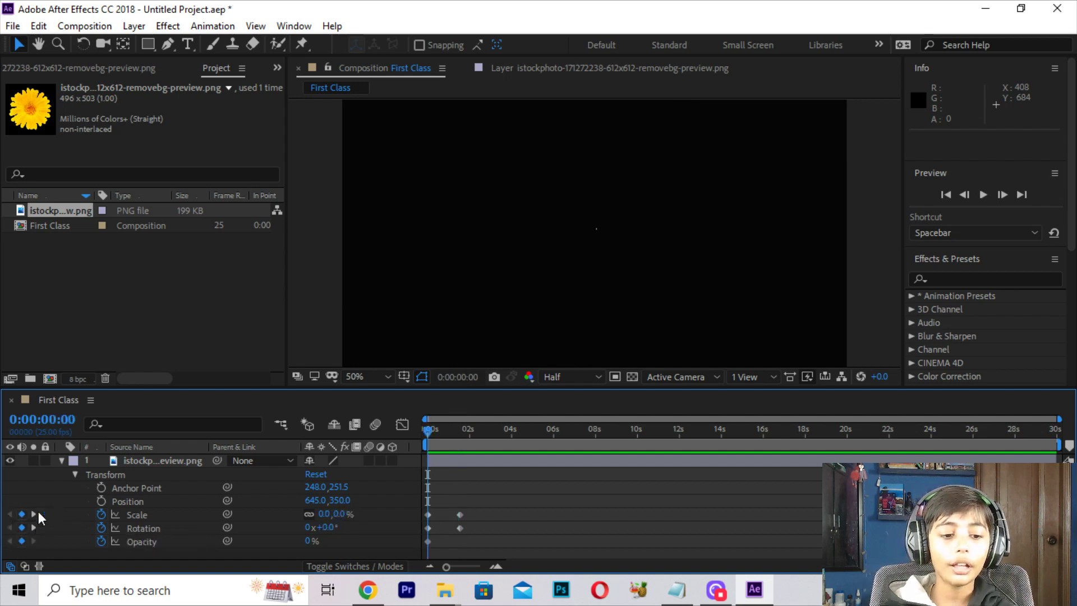
left_click(36, 513)
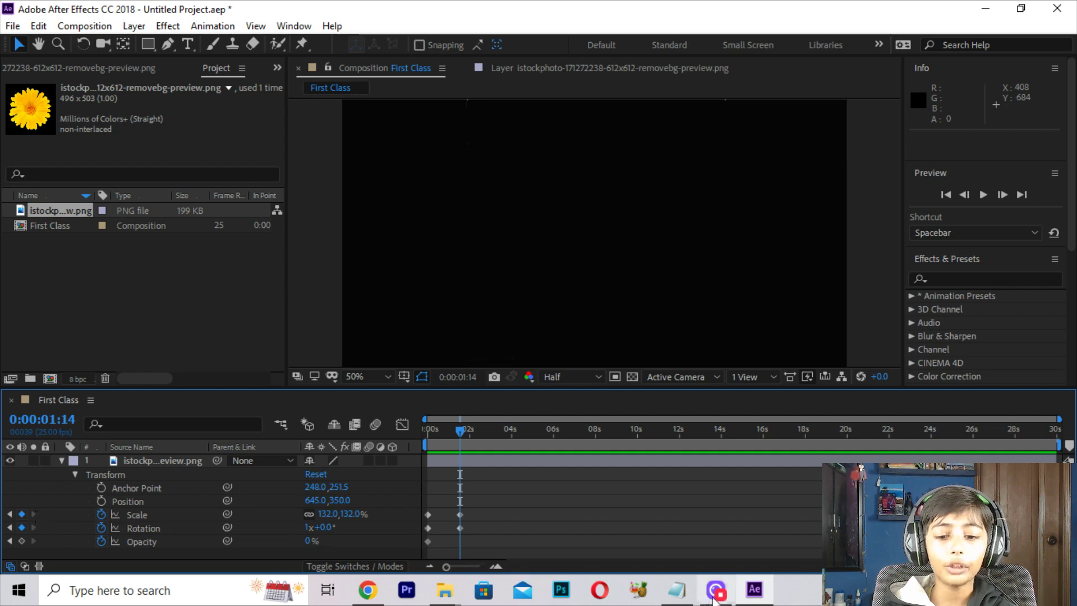
left_click(715, 592)
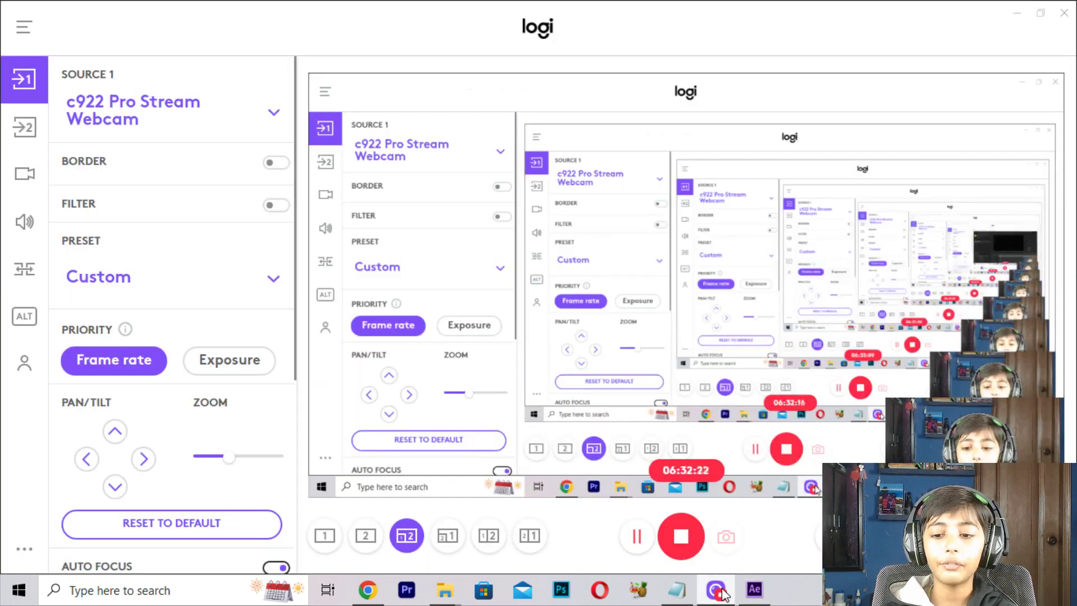
left_click(716, 591)
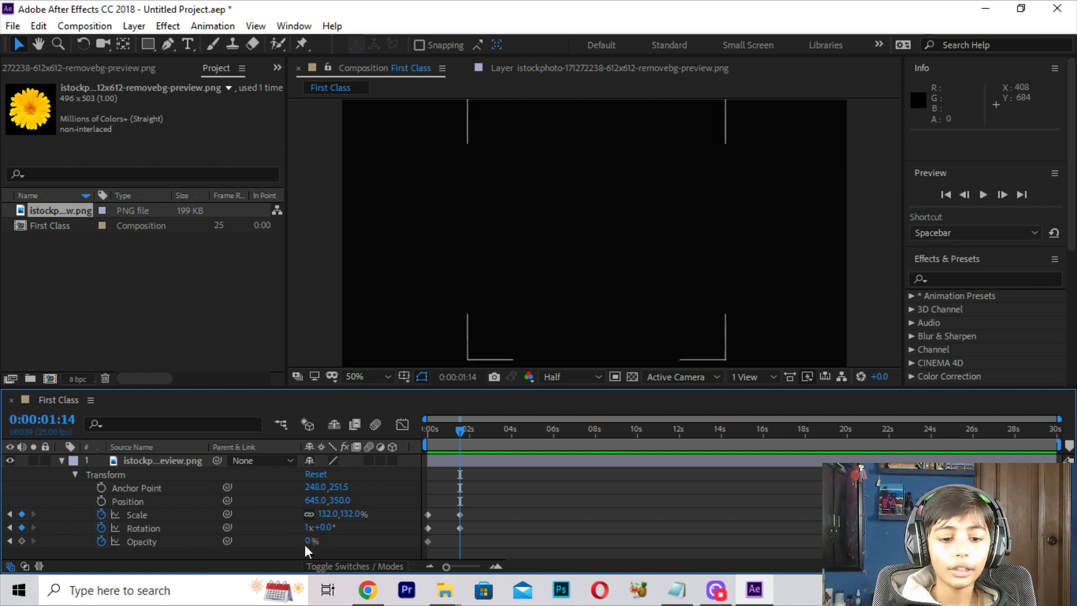
- Raise the flower's Opacity to 100% at 1:14, then stop the preview back at 0:00
mouse_move(306, 541)
left_mouse_down()
mouse_move(463, 436)
mouse_move(425, 456)
left_mouse_up()
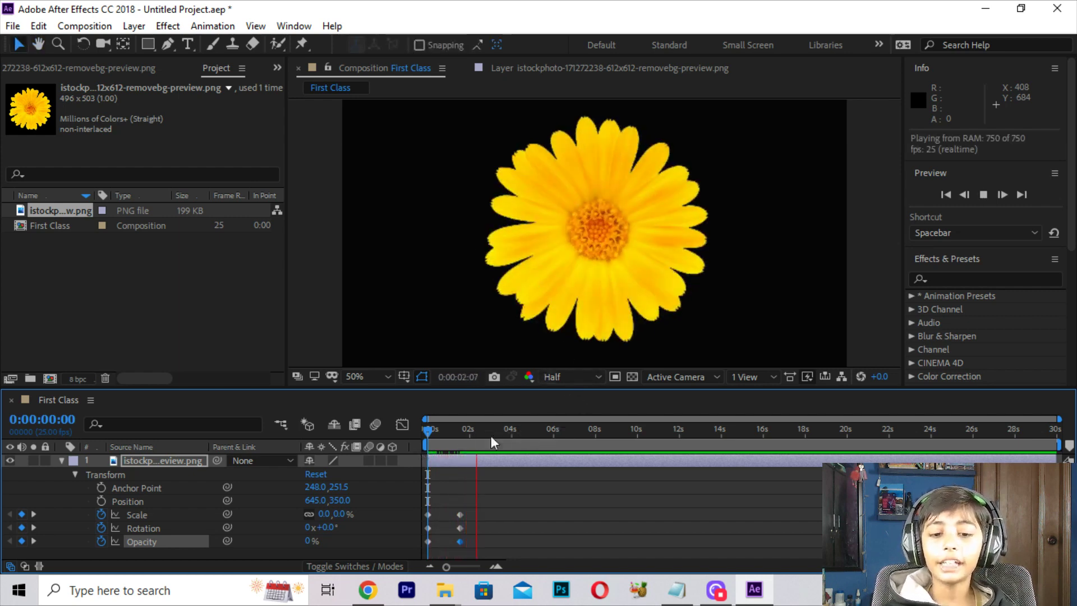
key("space")
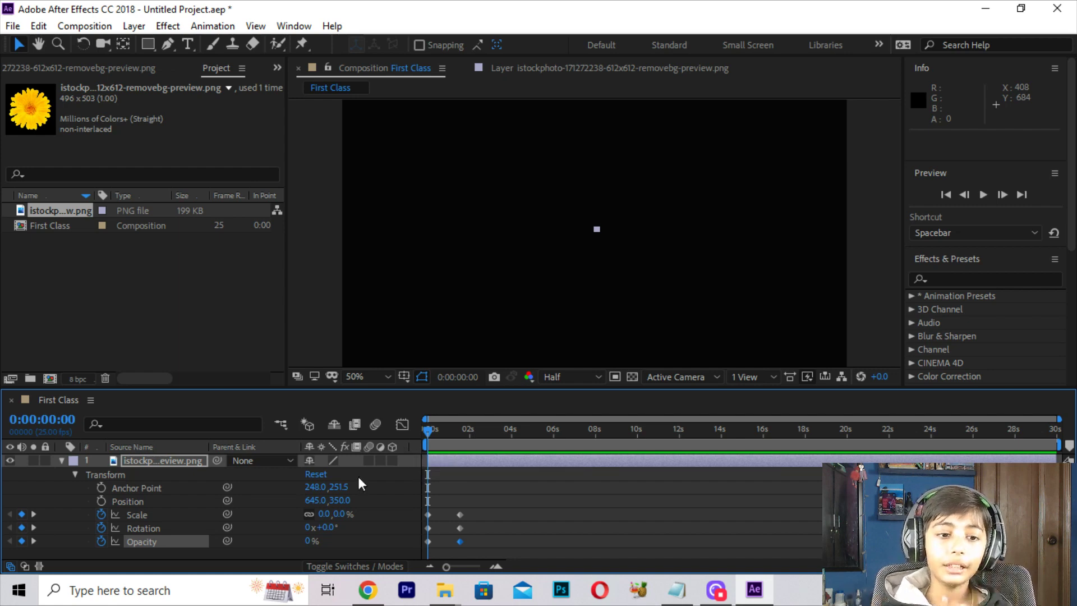
- At 0:00, drag the flower to the left edge to set its starting Position
left_click(101, 502)
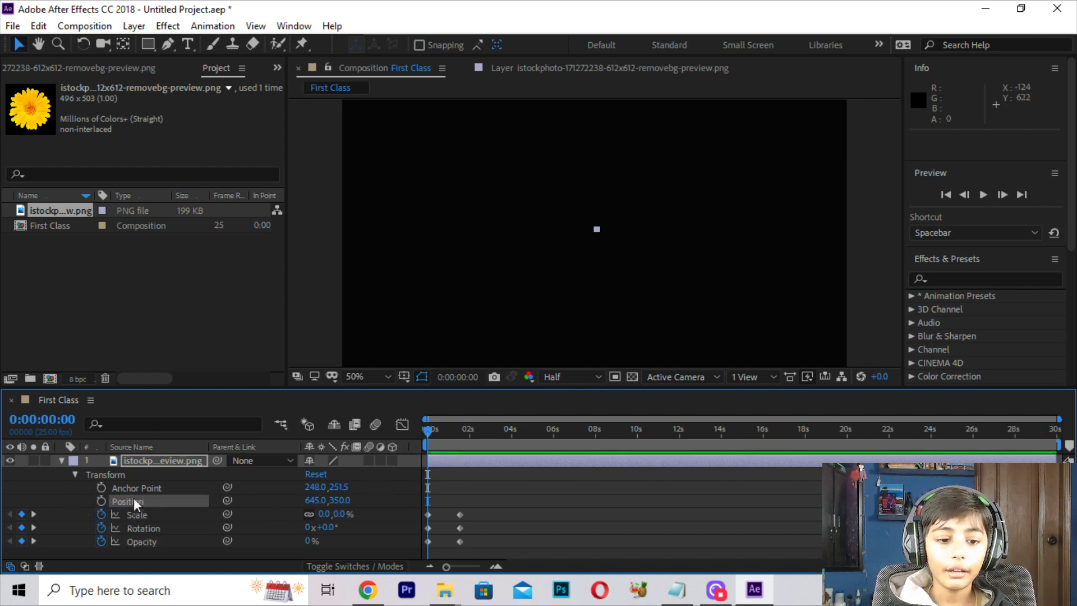
double_click(598, 229)
left_click(360, 80)
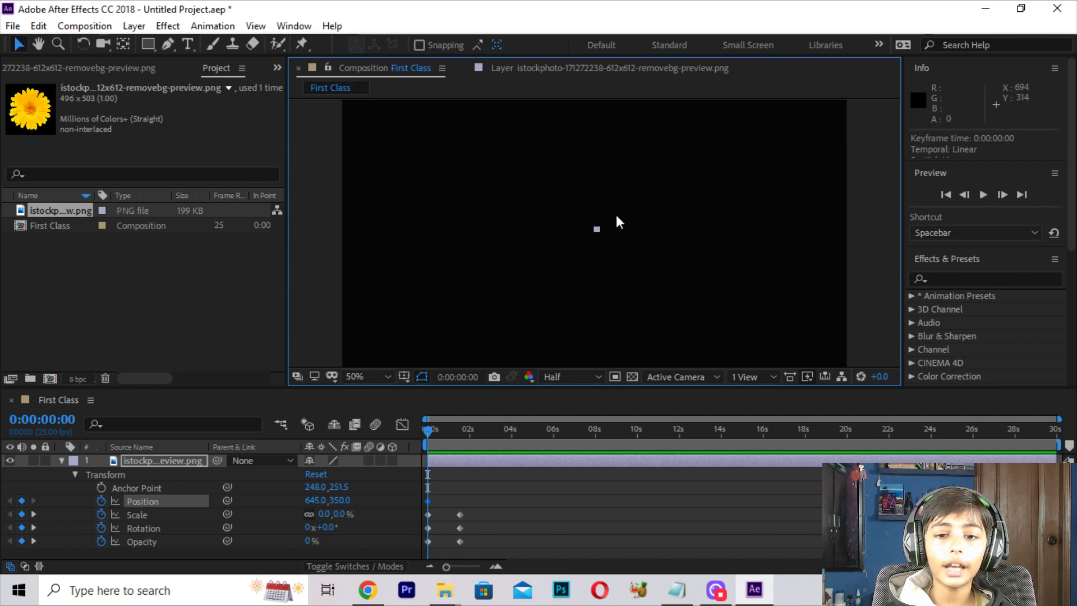
left_click_drag(597, 228, 580, 225)
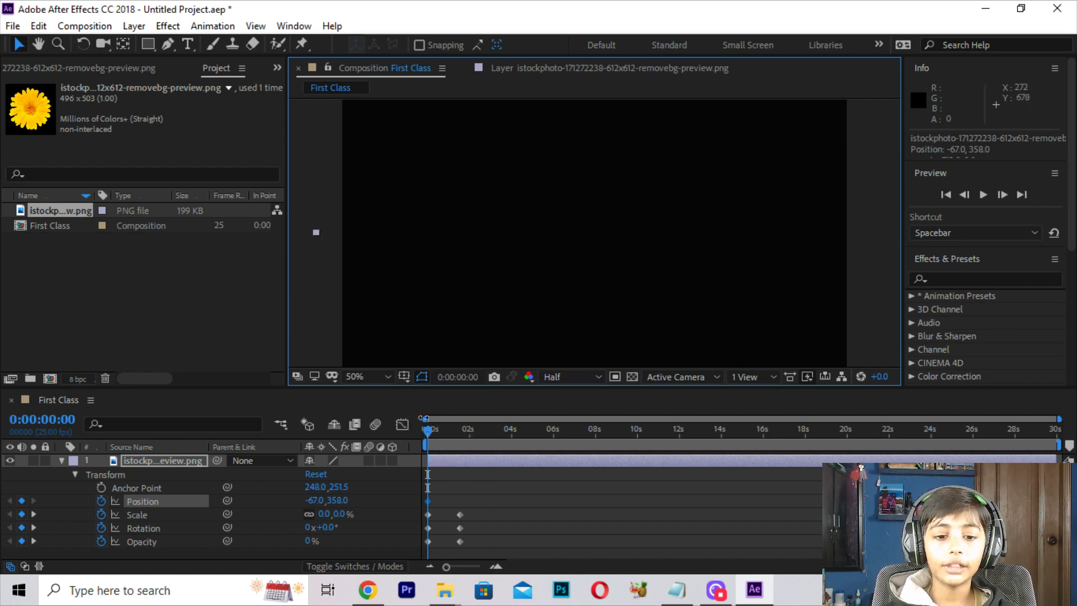
key("space")
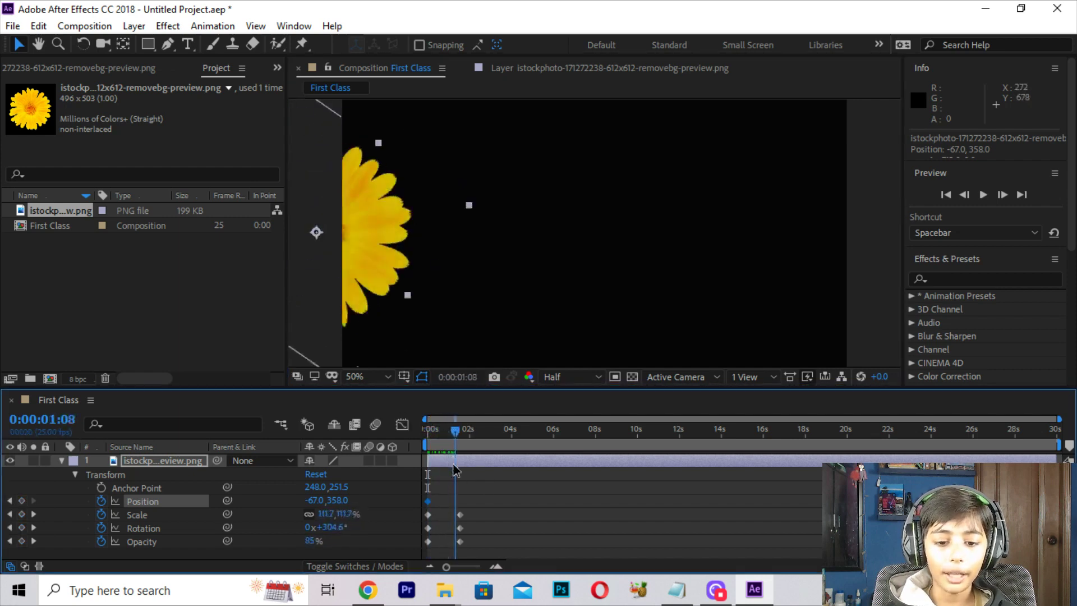
- At the 1:14 keyframe, drag the flower to the centre (631, 360) and preview the slide-in
left_click(34, 511)
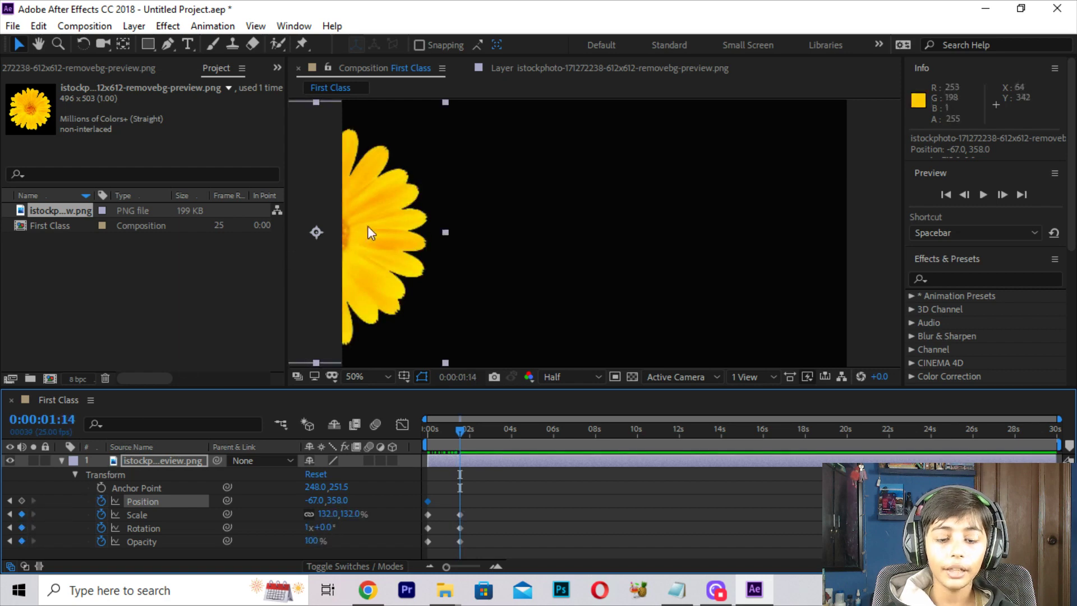
left_click_drag(368, 227, 644, 227)
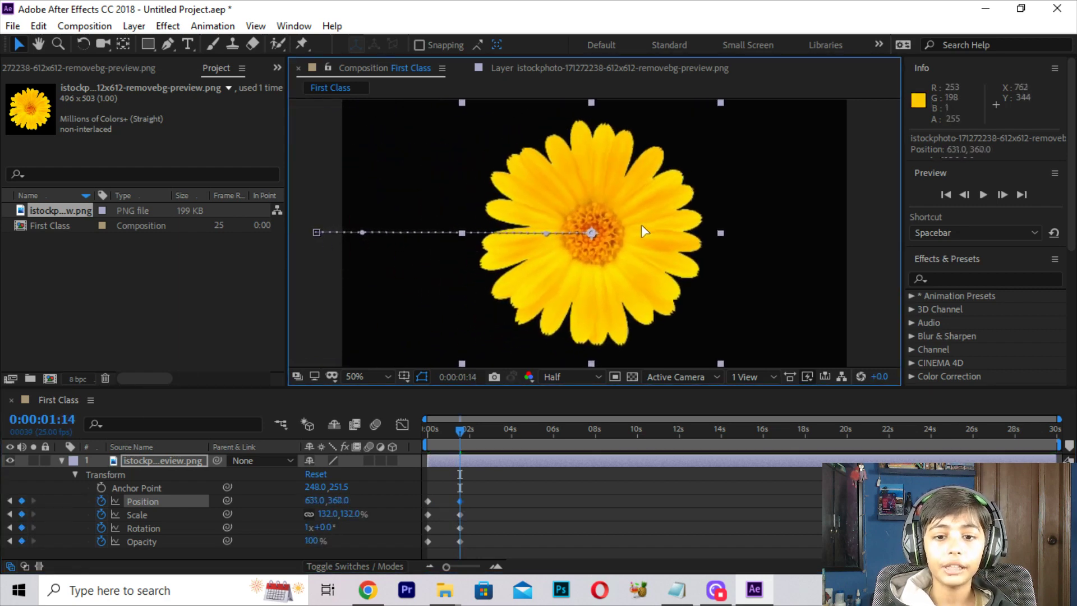
key("space")
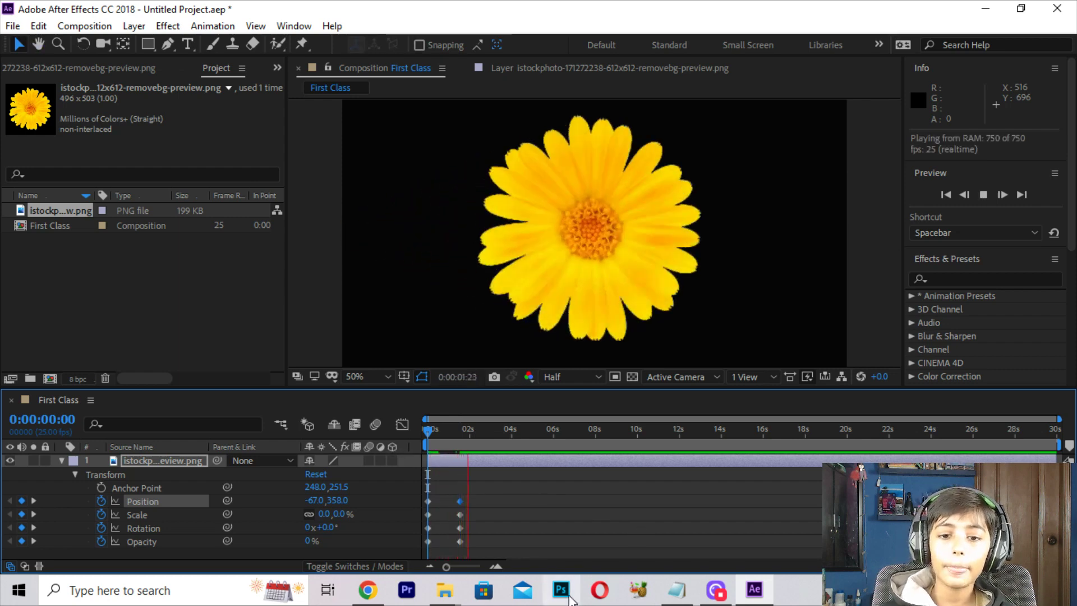
mouse_move(677, 590)
key("space")
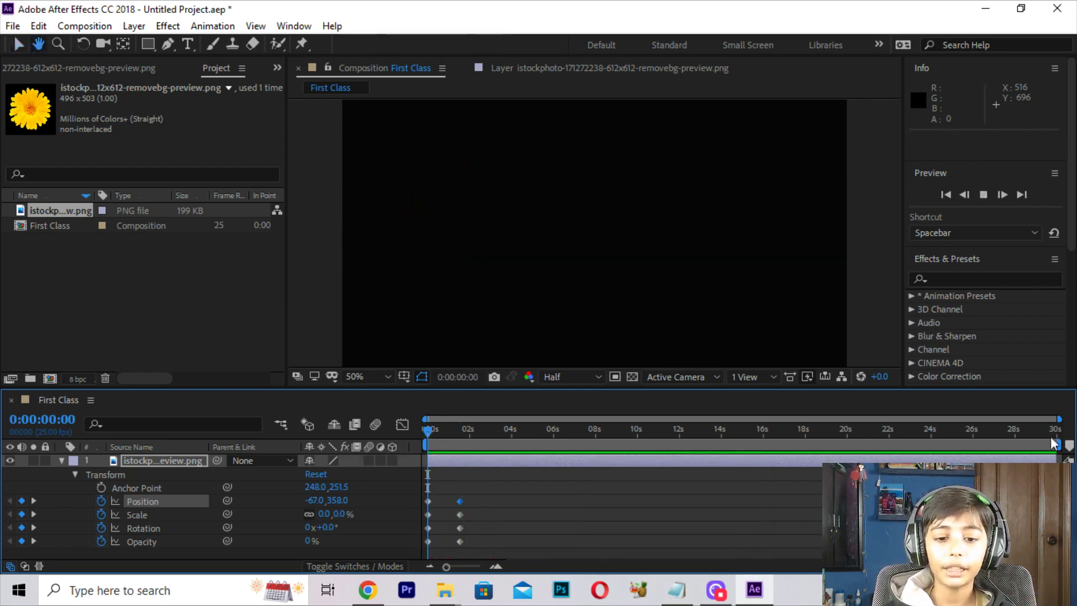
- Set the work area end to about 2 seconds and preview the shortened flower animation
key("space")
left_click_drag(440, 430, 428, 430)
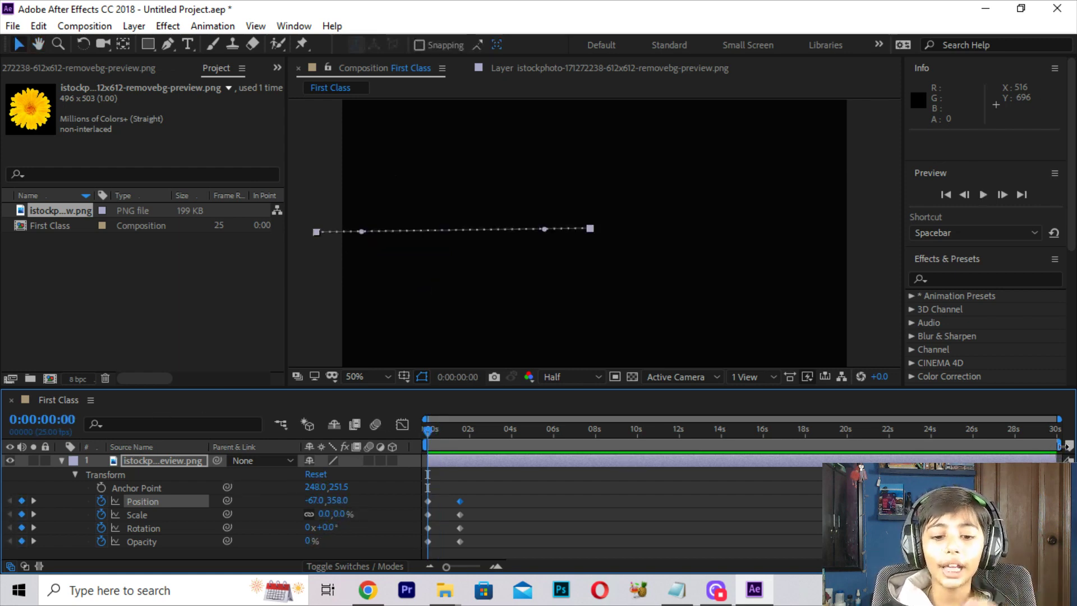
left_click_drag(987, 461, 489, 506)
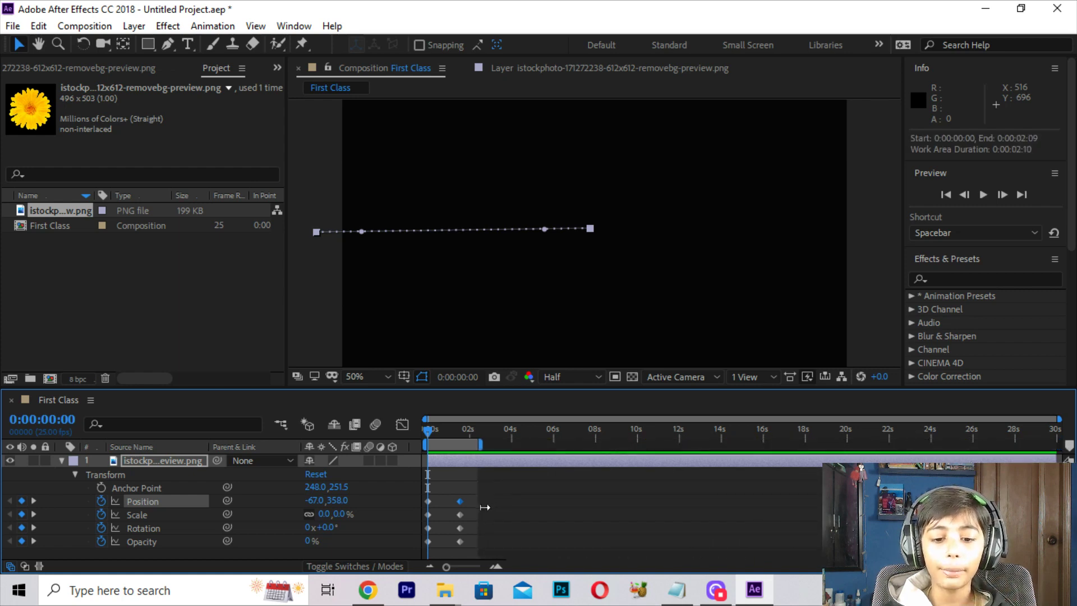
left_click(544, 515)
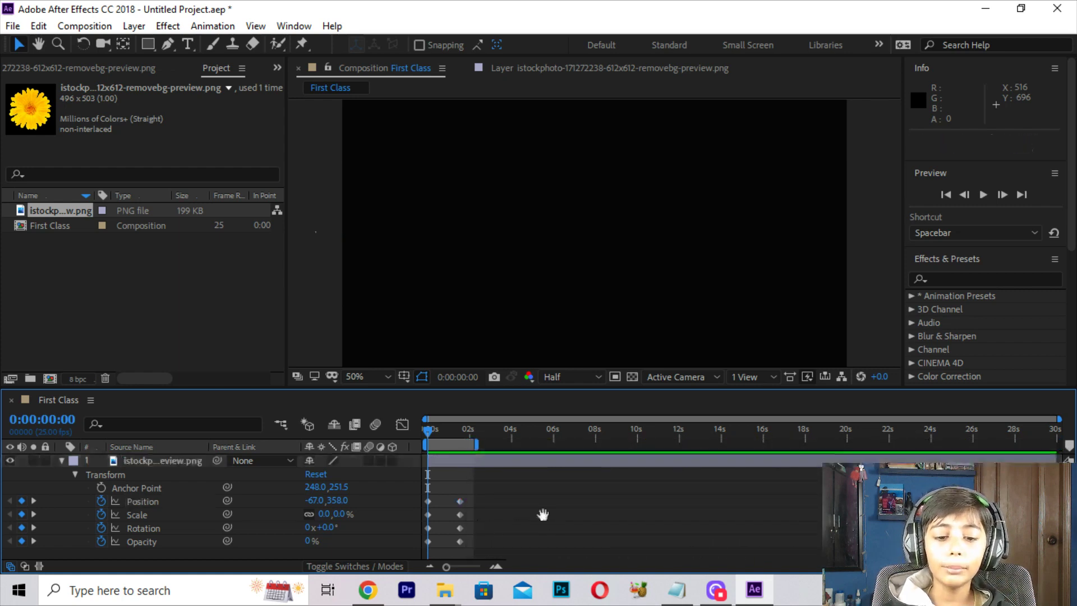
key("space")
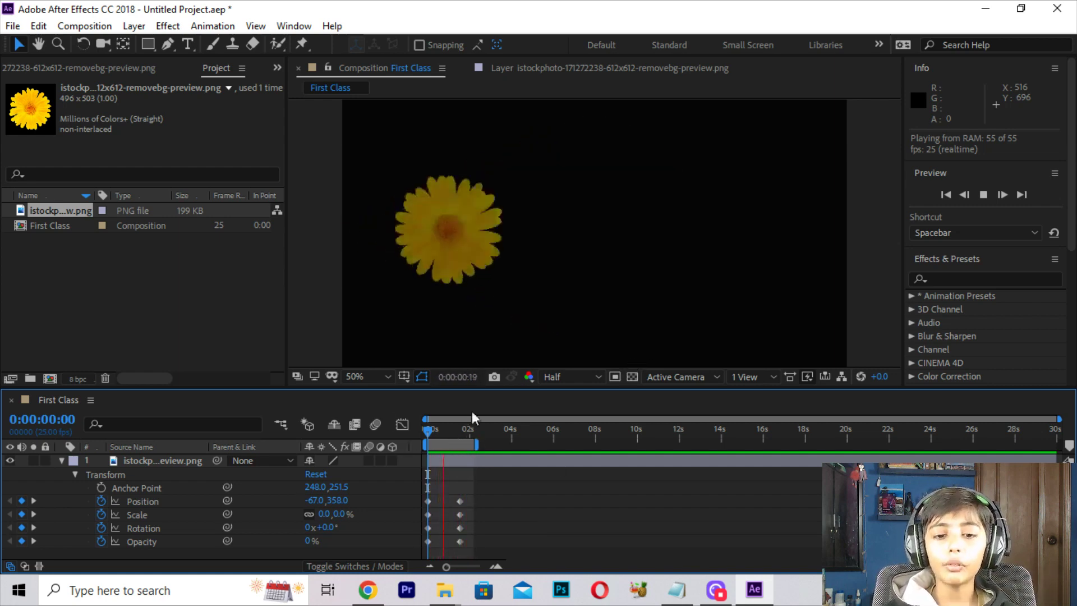
left_click(431, 436)
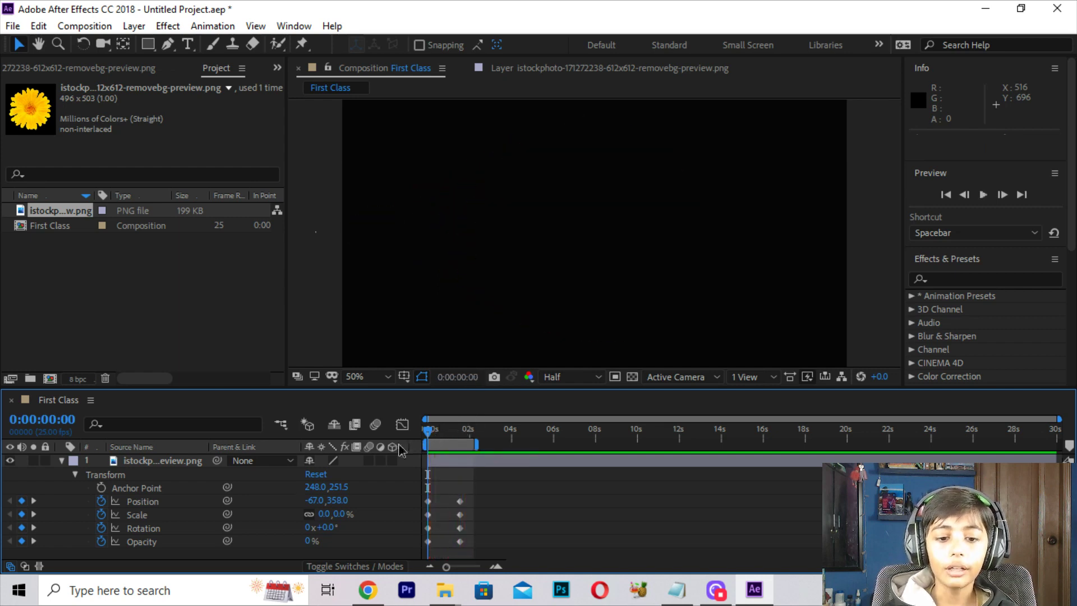
- Import the white flower PNG into the project via Import > File
right_click(58, 263)
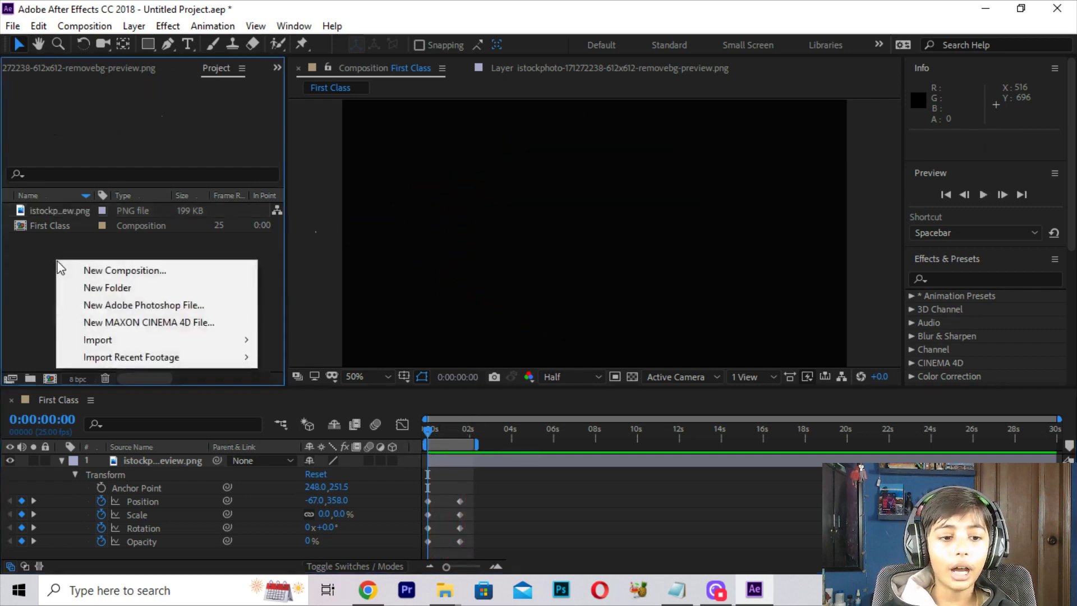
left_click(269, 339)
left_click(301, 168)
double_click(300, 166)
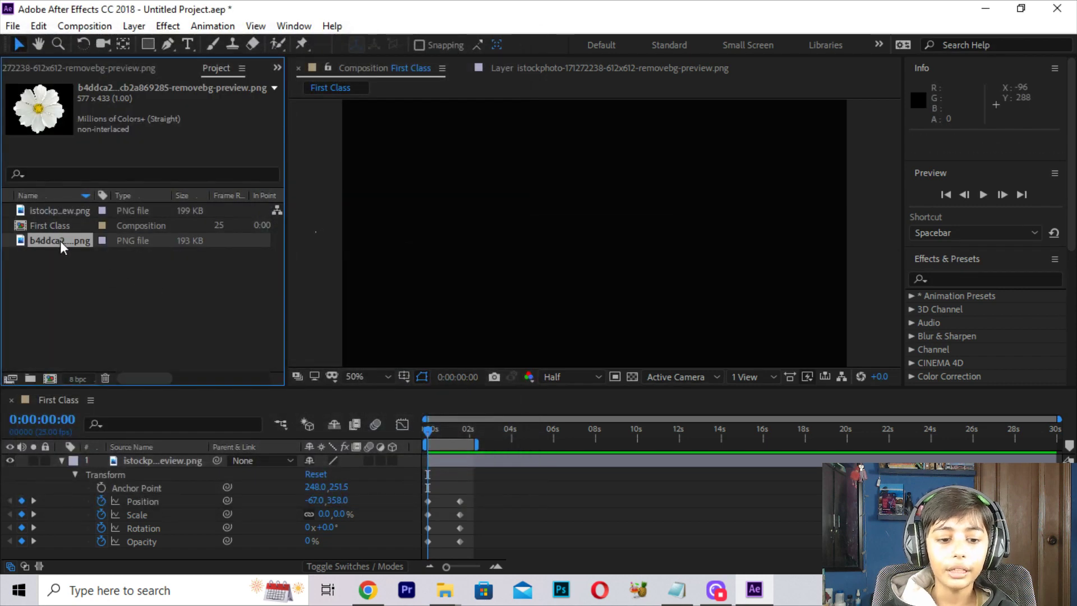
- Add the white flower to First Class as layer 1 and reveal its Transform properties
key("space")
mouse_move(60, 241)
left_mouse_down()
mouse_move(241, 216)
mouse_move(590, 217)
mouse_move(627, 250)
mouse_move(623, 236)
left_mouse_up()
key("space")
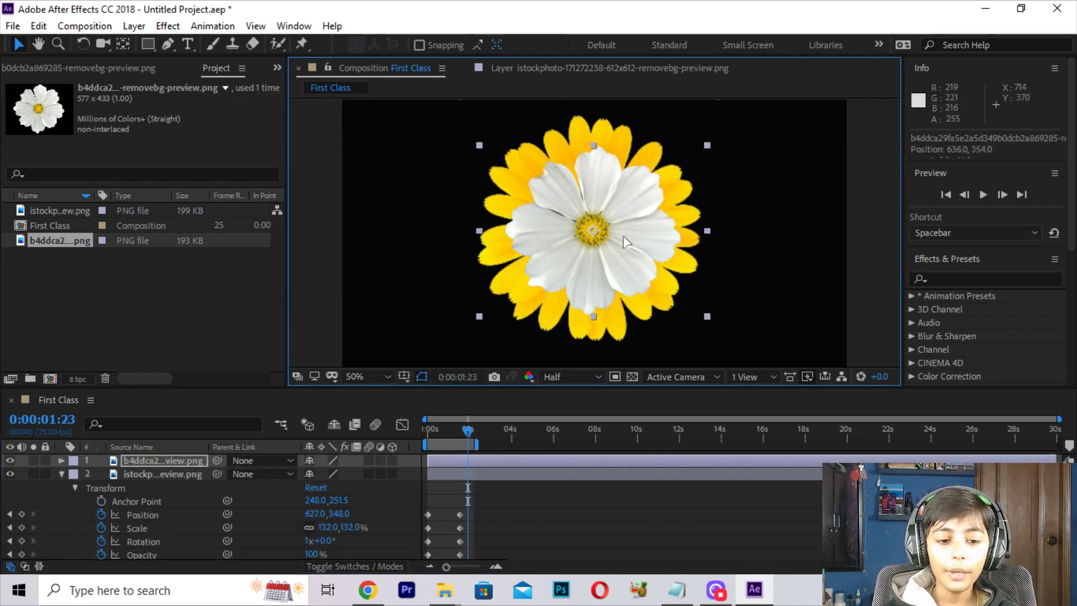
left_click(61, 460)
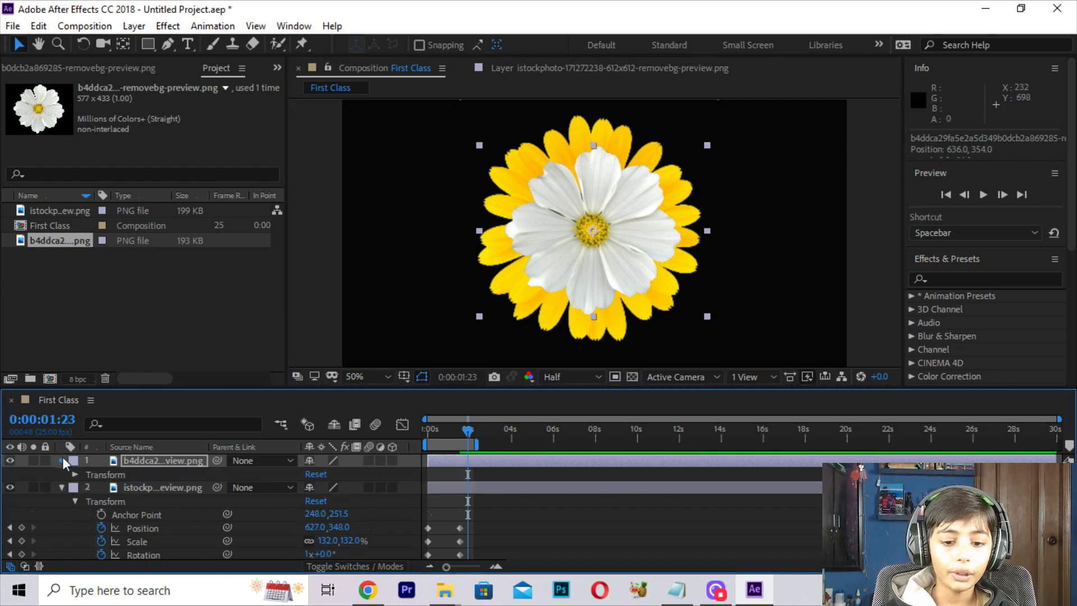
left_click(60, 460)
left_click(61, 460)
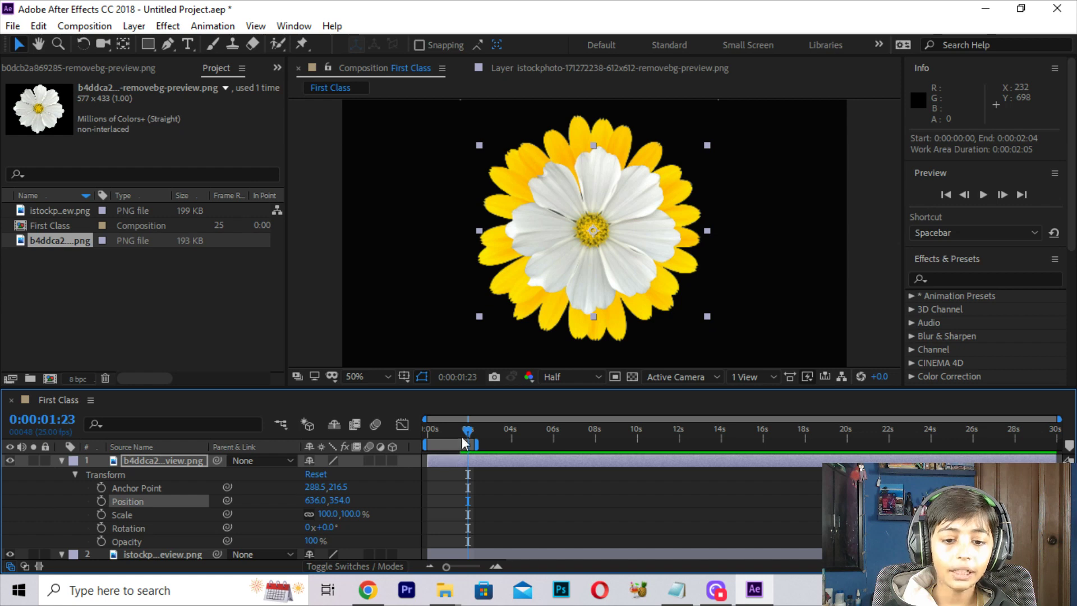
- At 0:00, set Scale, Rotation, Opacity and Position keyframes on the white flower
left_click_drag(463, 444, 392, 451)
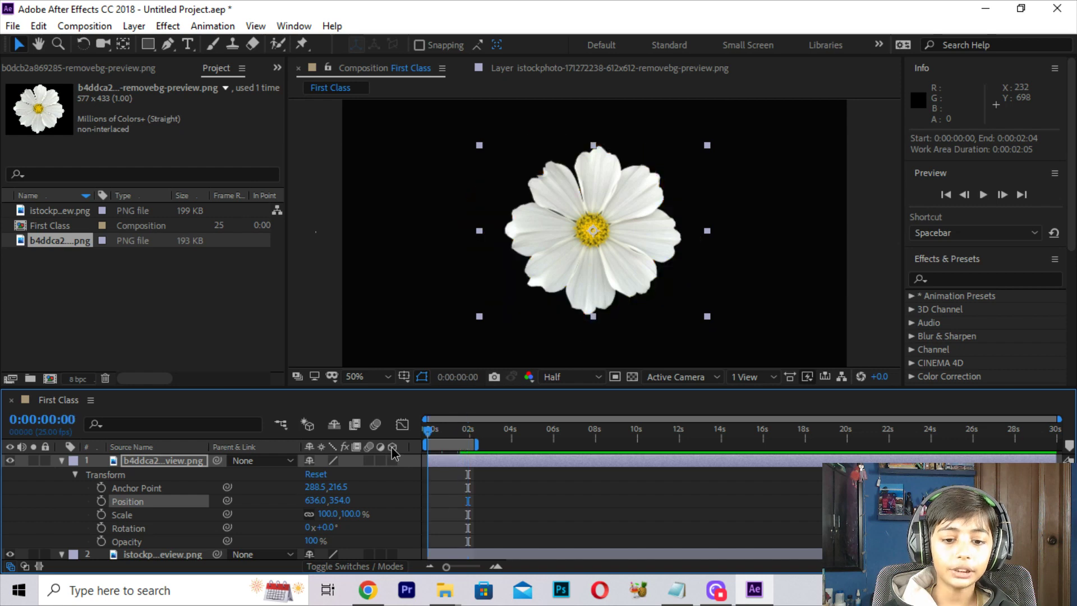
left_click(101, 514)
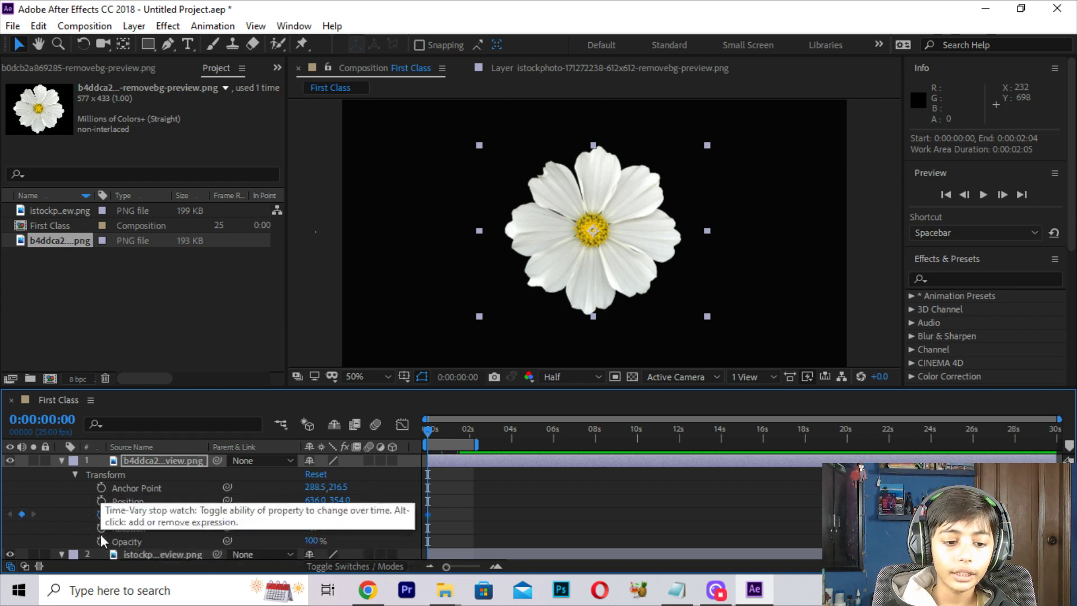
left_click(101, 528)
left_click(101, 541)
left_click(101, 501)
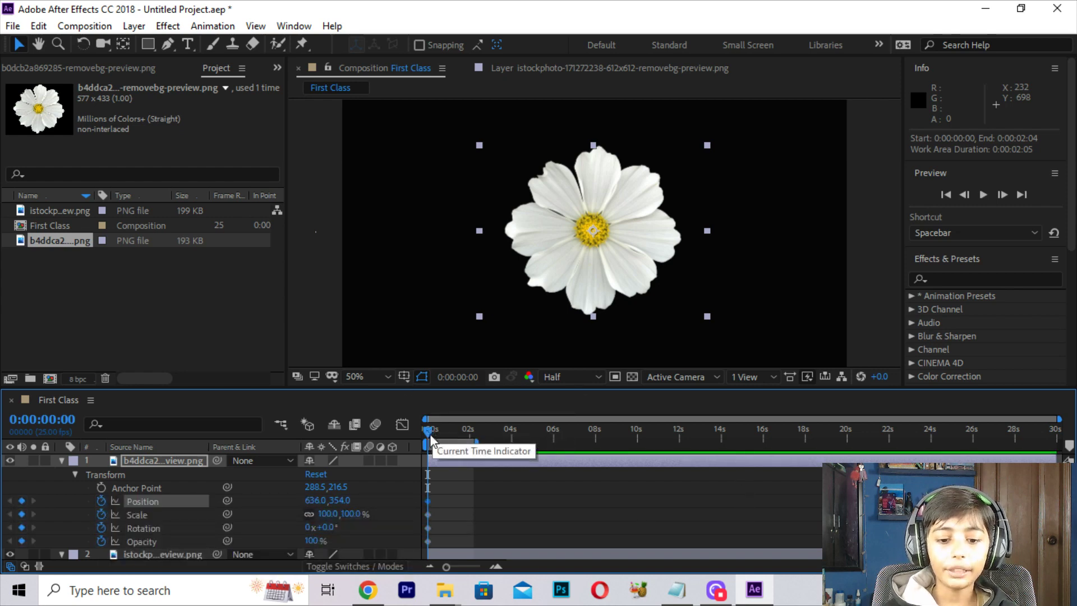
- At 2:00, move the white flower past the right edge to 1520, 352, then preview
left_click_drag(431, 438, 470, 497)
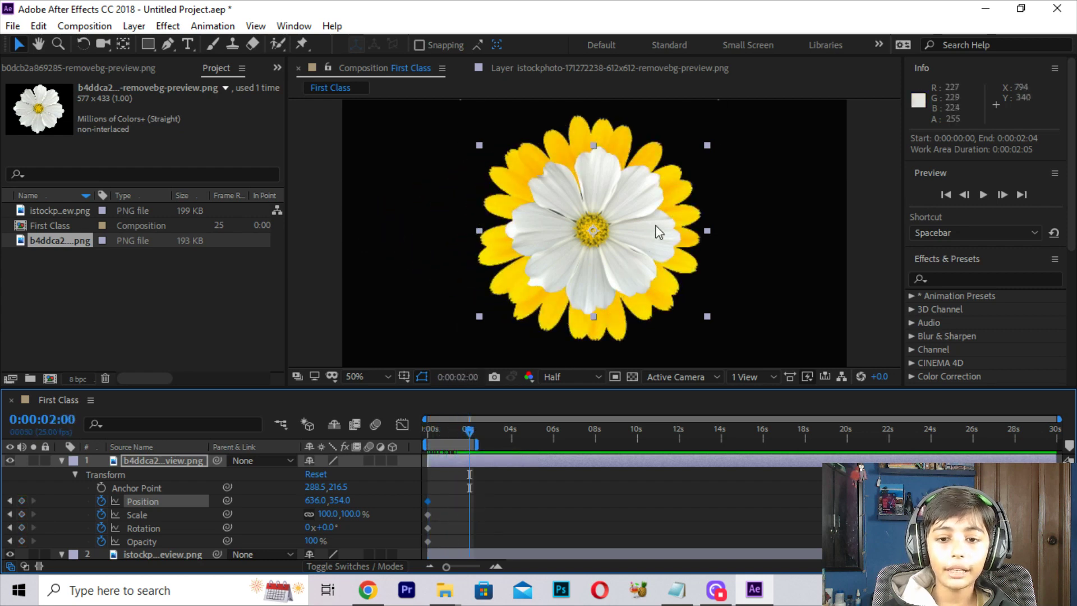
left_click_drag(659, 232, 973, 224)
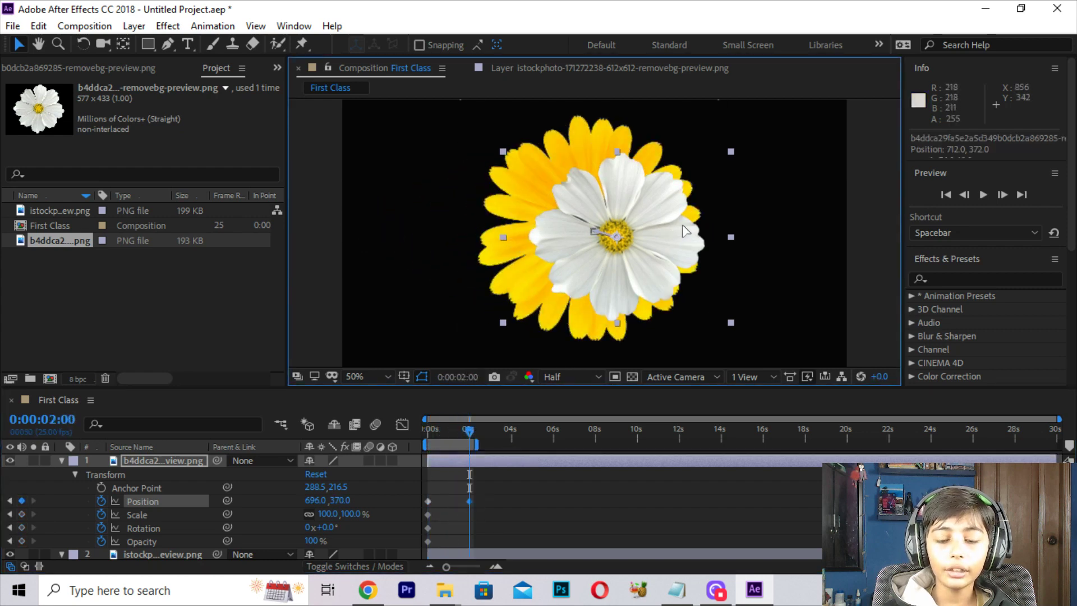
left_click(973, 224)
left_click_drag(823, 254, 855, 262)
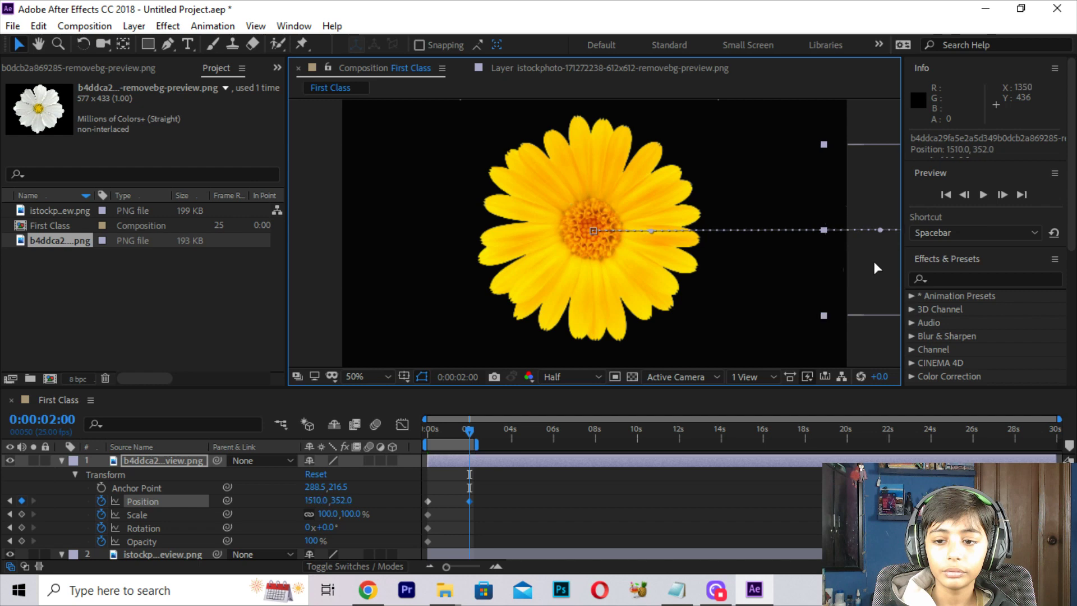
left_click_drag(476, 444, 414, 461)
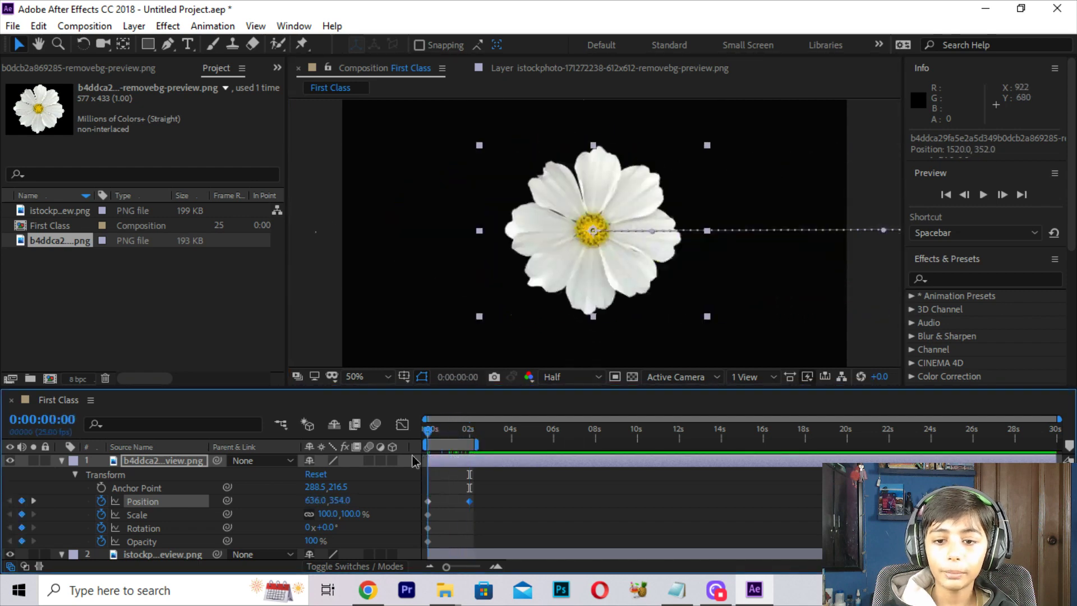
key("space")
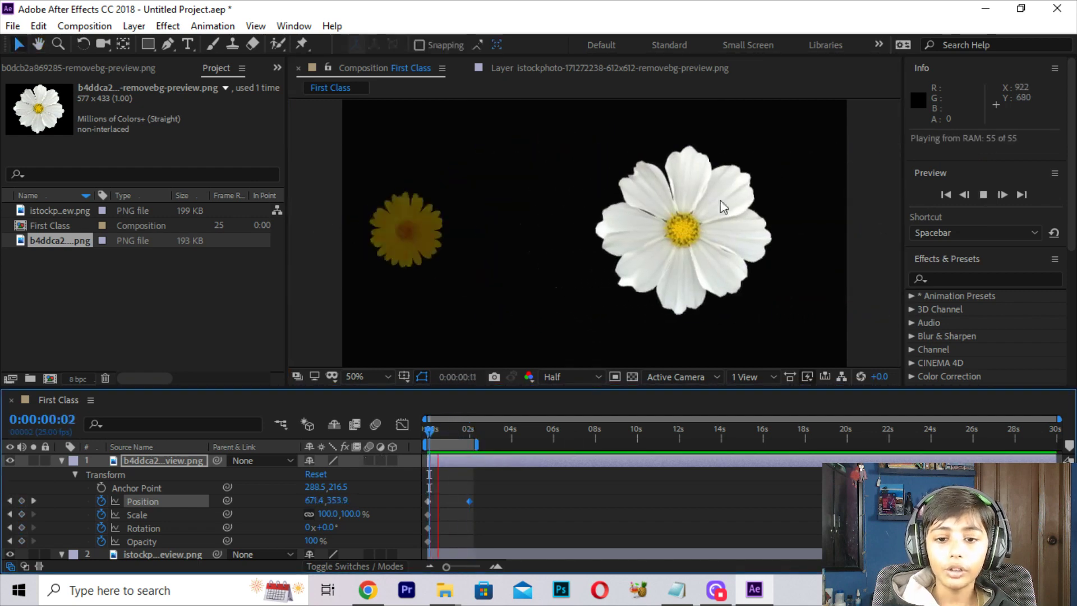